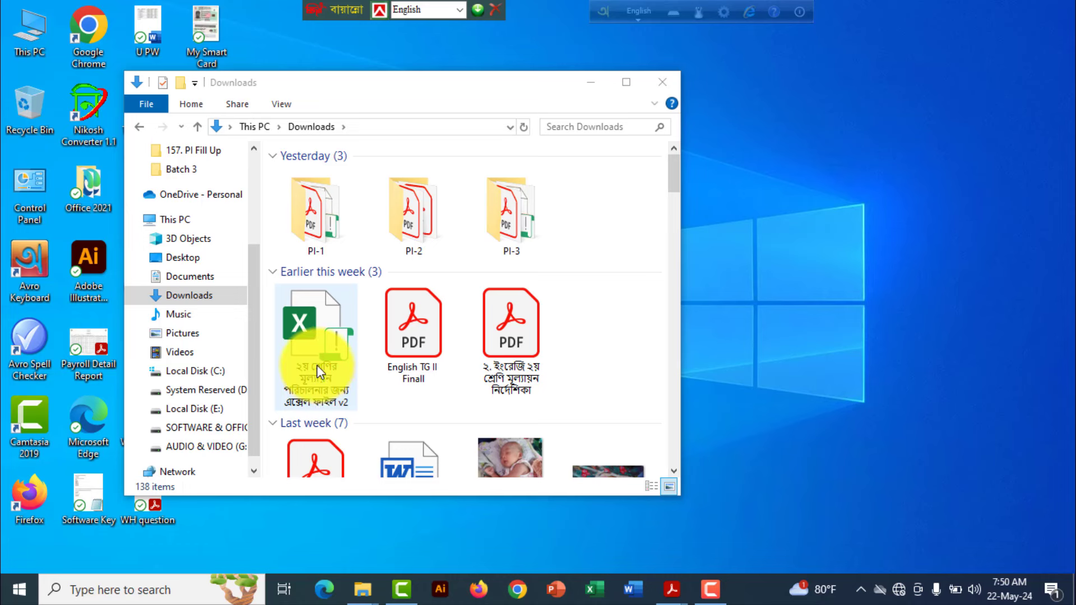
# Select the Class 2 assessment Excel workbook in the Downloads folder
pyautogui.click(317, 370)
# Open the assessment workbook and enable editing and its active content
pyautogui.doubleClick(317, 365)
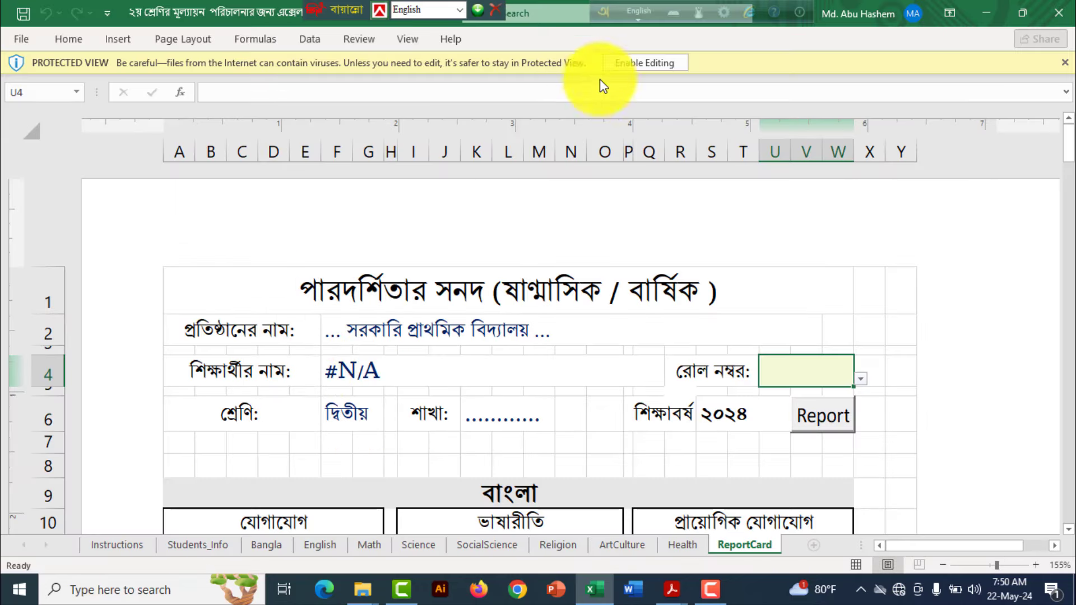
pyautogui.click(633, 69)
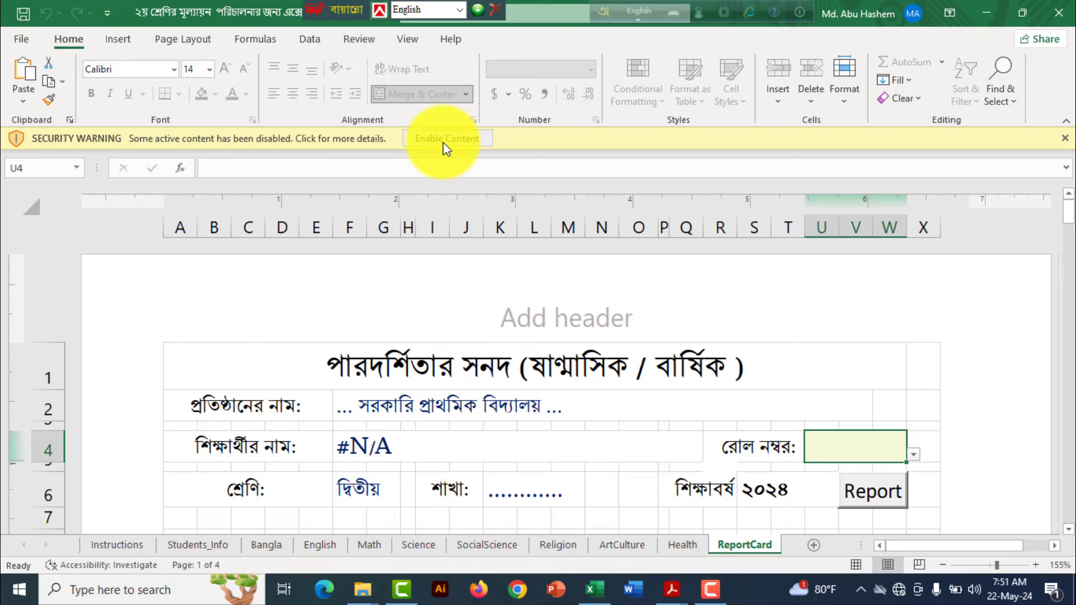
pyautogui.click(442, 143)
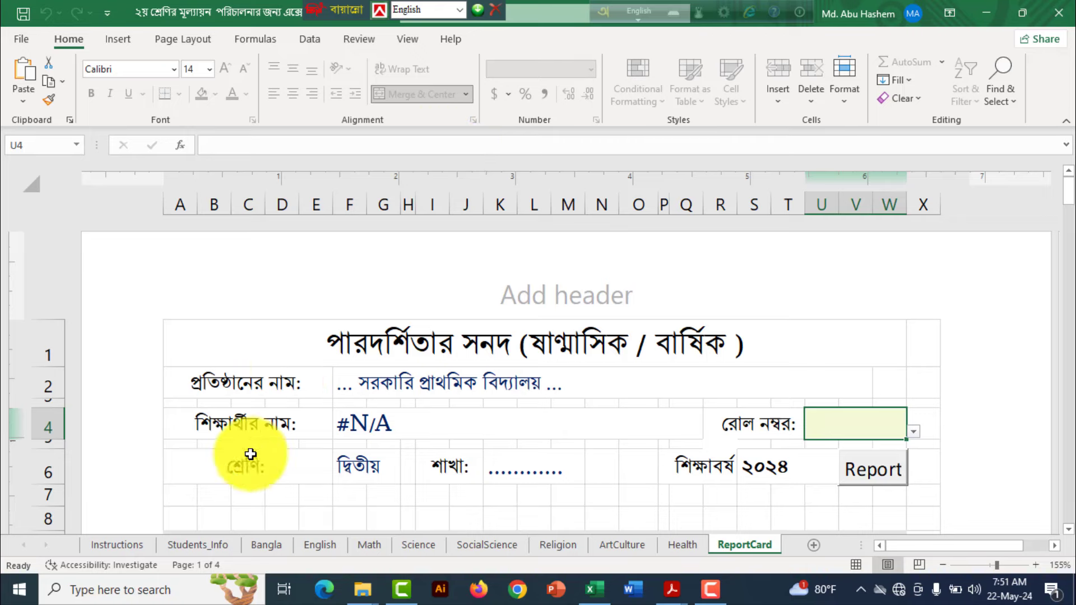
# Show the Instructions sheet and scroll through its numbered guidance
pyautogui.click(119, 543)
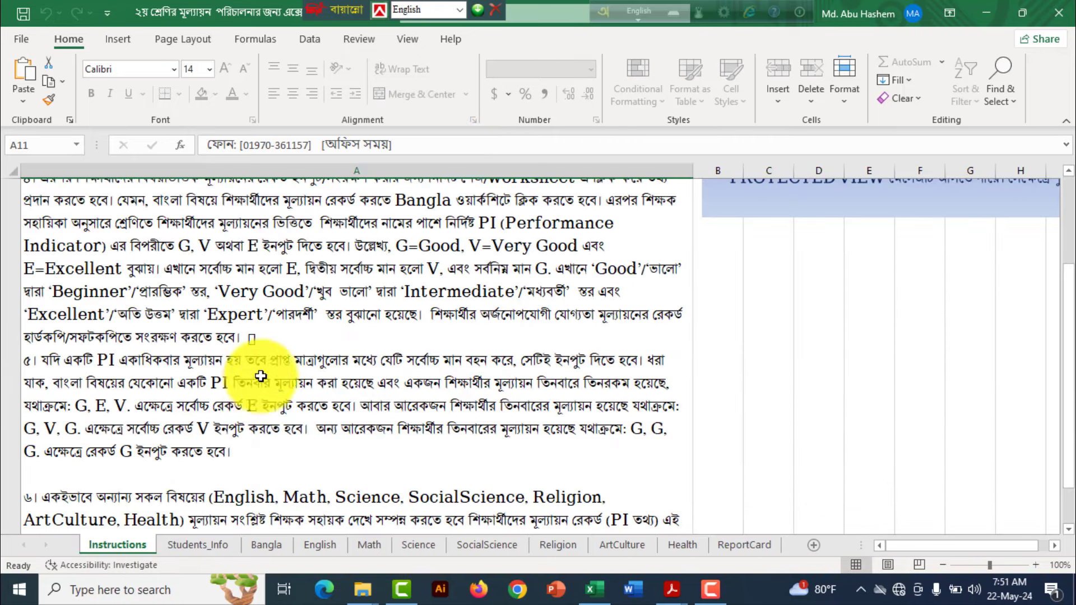
pyautogui.scroll(-3, 300, 336)
pyautogui.scroll(3, 301, 339)
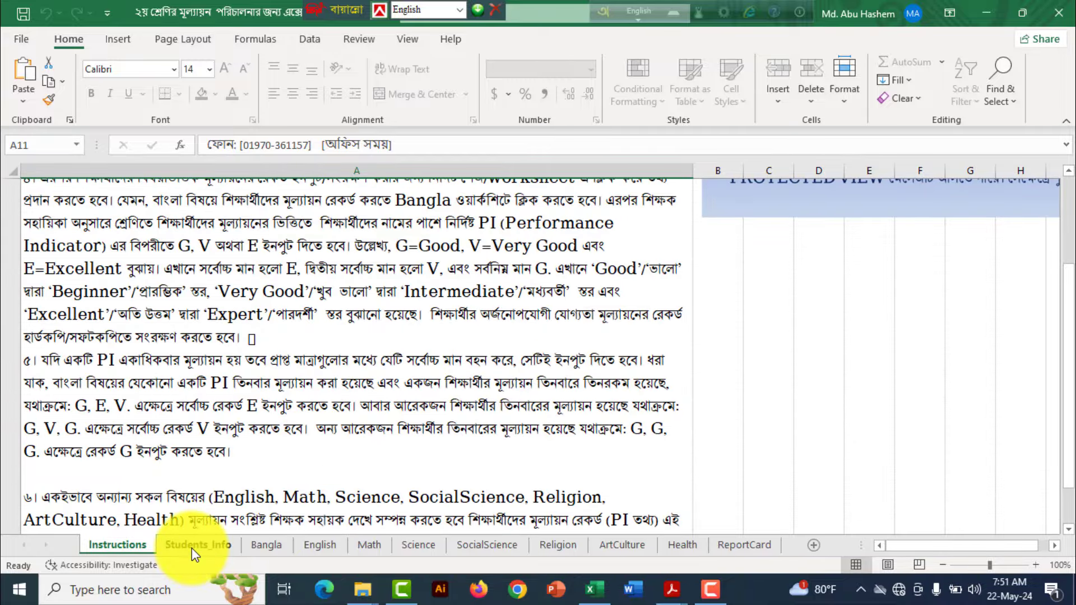
# On Students_Info, begin editing school-name cell B1 with Bangla typing switched on
pyautogui.click(193, 548)
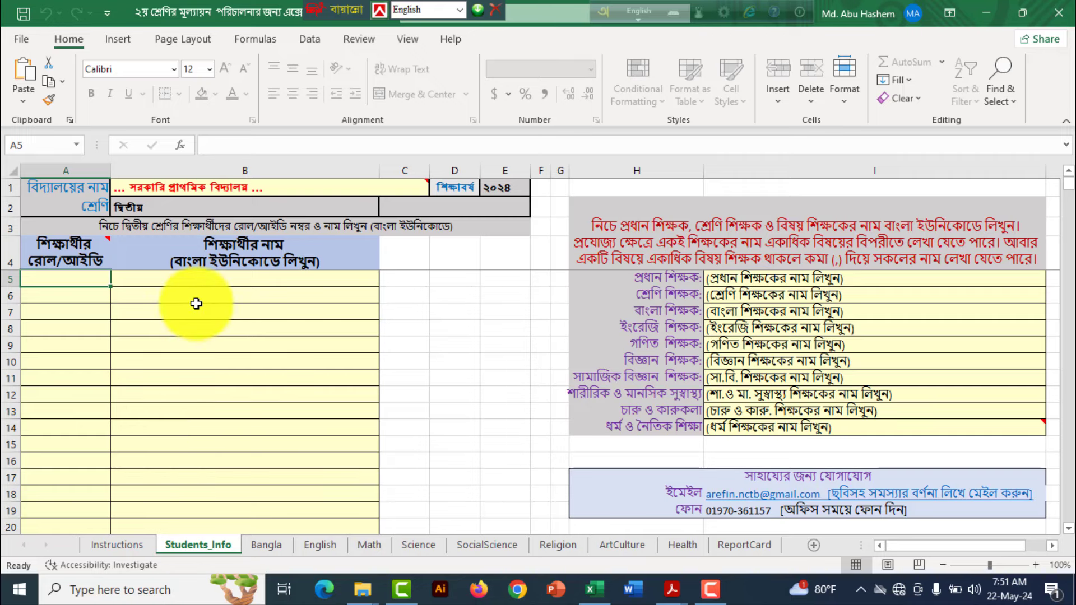
pyautogui.click(128, 190)
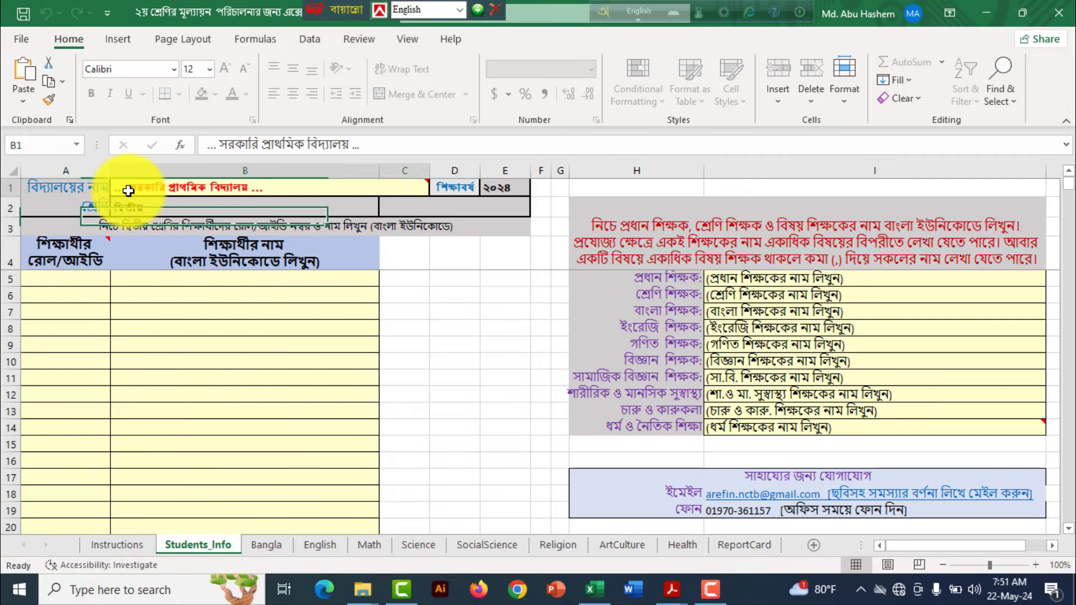
pyautogui.doubleClick(129, 188)
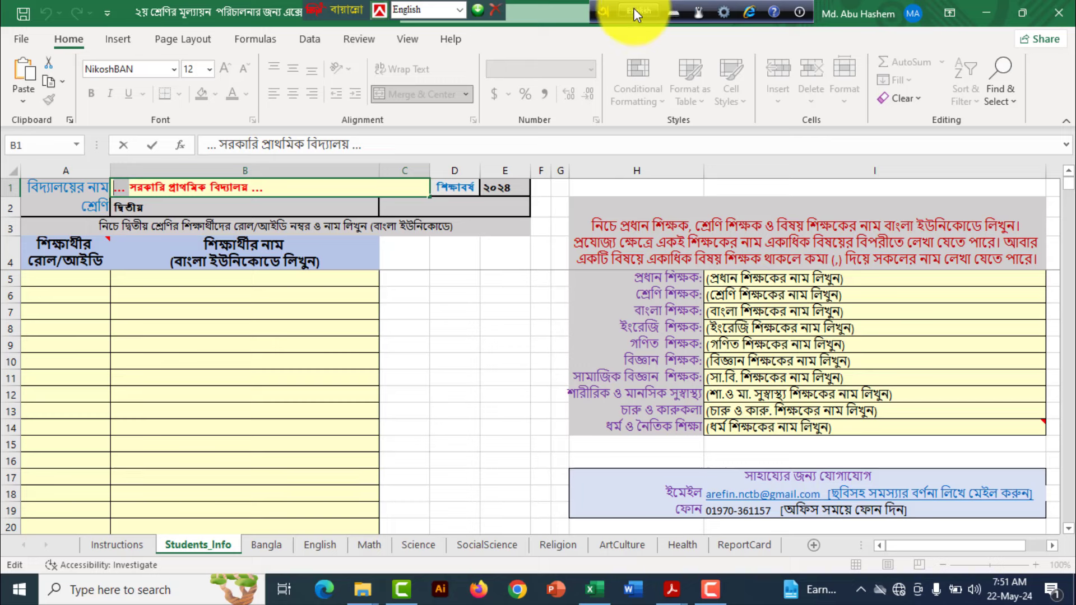
pyautogui.click(633, 7)
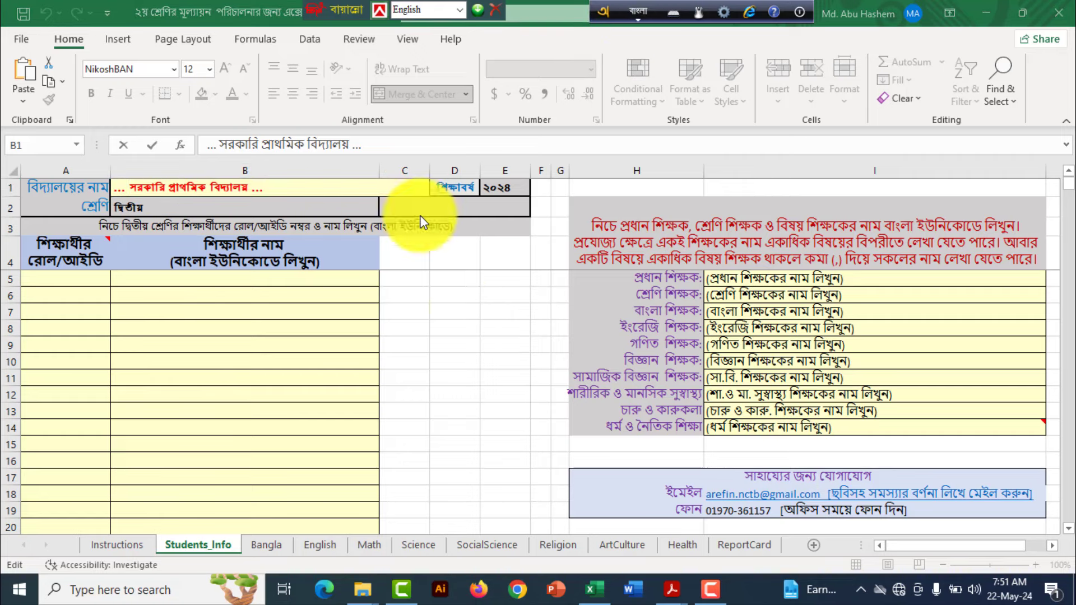
pyautogui.click(136, 192)
pyautogui.doubleClick(136, 192)
# Type the school name 'নিজপাড়া সরকারি প্রাথমিক বিদ্যালয়' followed by ', পীরগাছা, রংপুর।'
pyautogui.write('nijp')
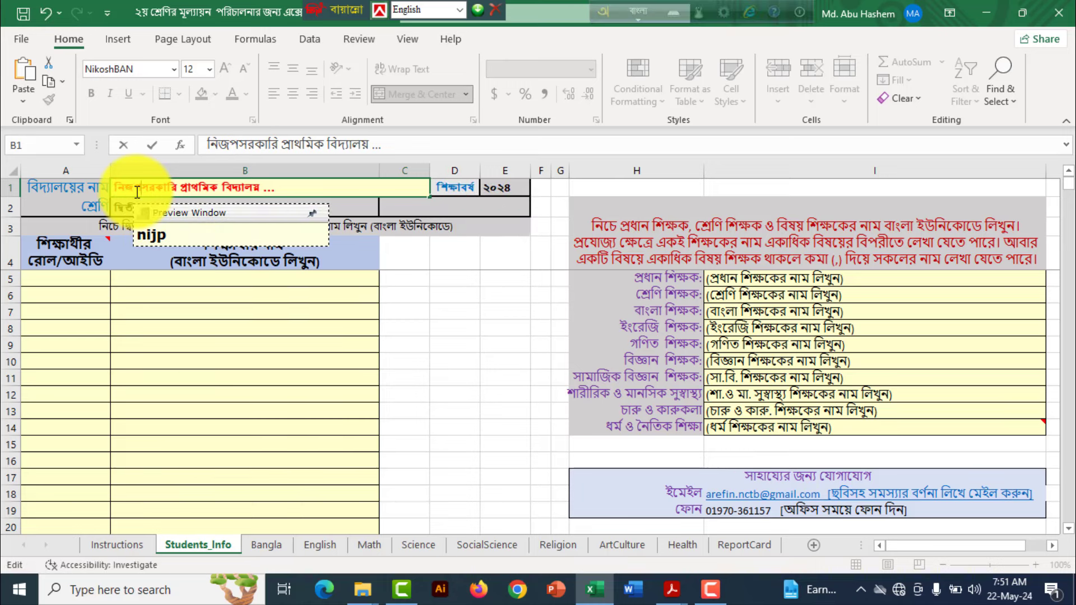
pyautogui.write('ara')
pyautogui.hotkey('ctrl', 'Return')
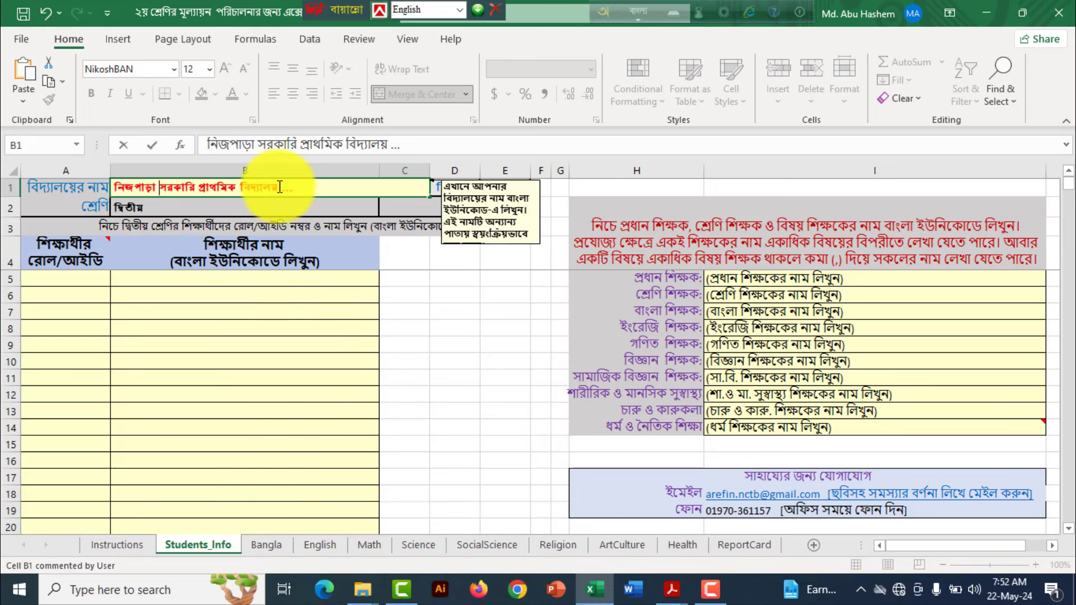
pyautogui.doubleClick(309, 192)
pyautogui.press('BackSpace')
pyautogui.press('BackSpace')
pyautogui.press('BackSpace')
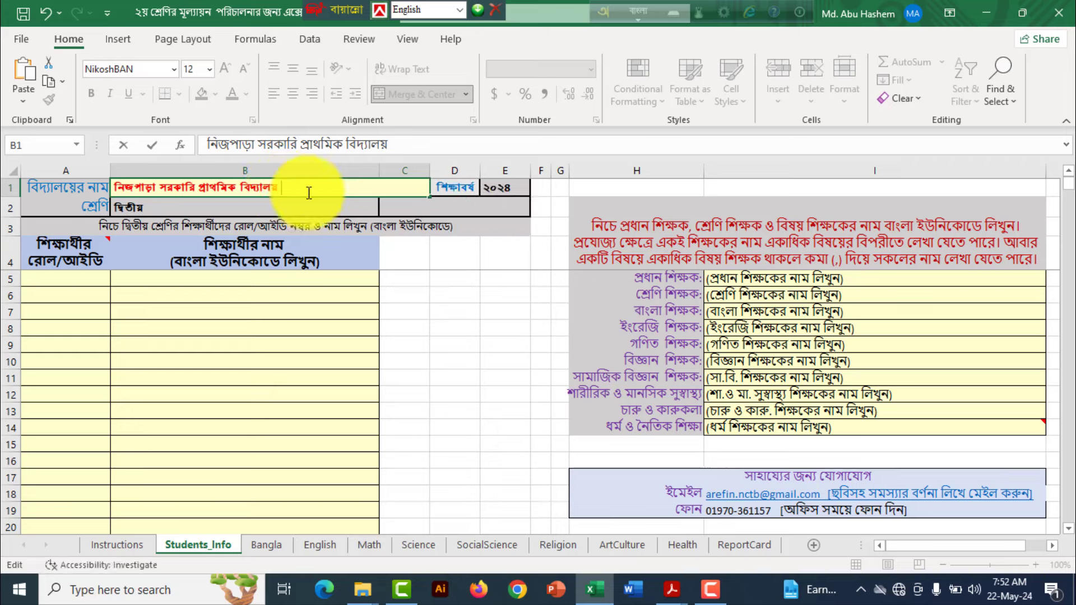
pyautogui.write(', ')
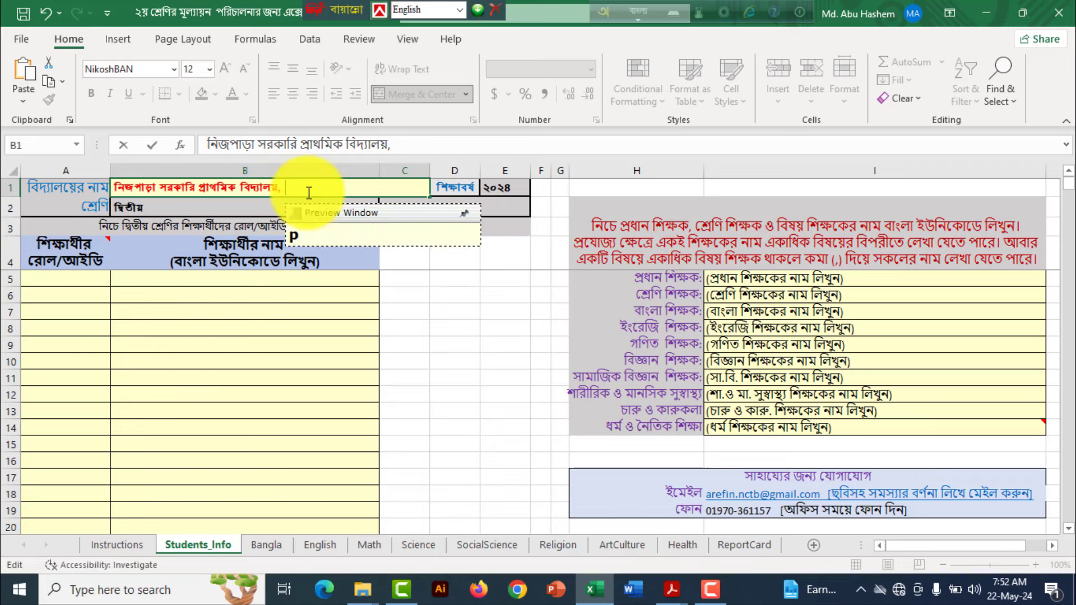
pyautogui.write('pIরগাছা, রংপুর।')
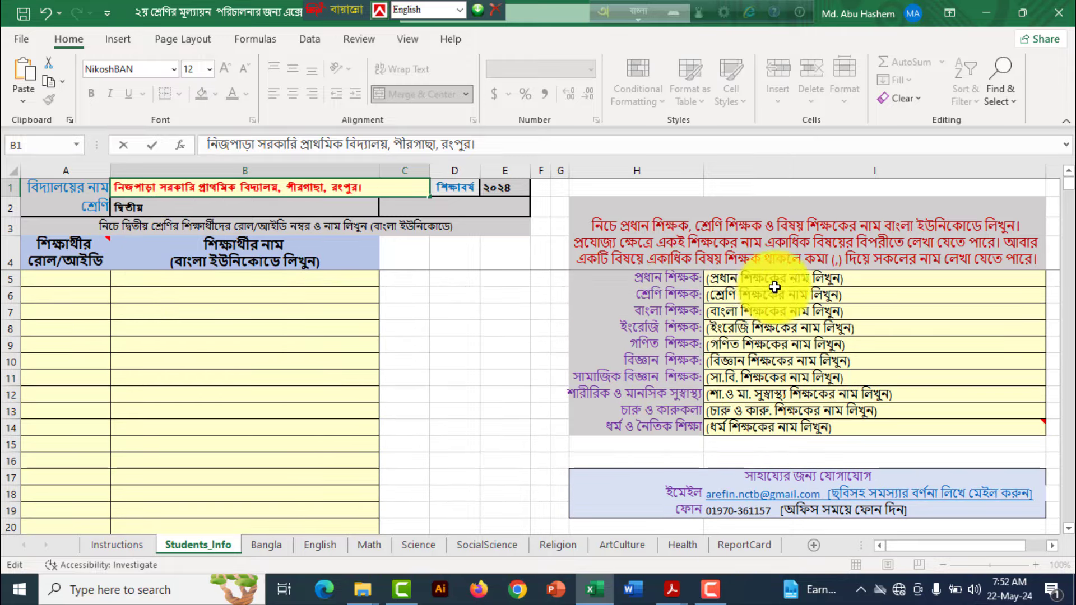
# Enter the head teacher's full name in Bangla in cell I5
pyautogui.click(797, 280)
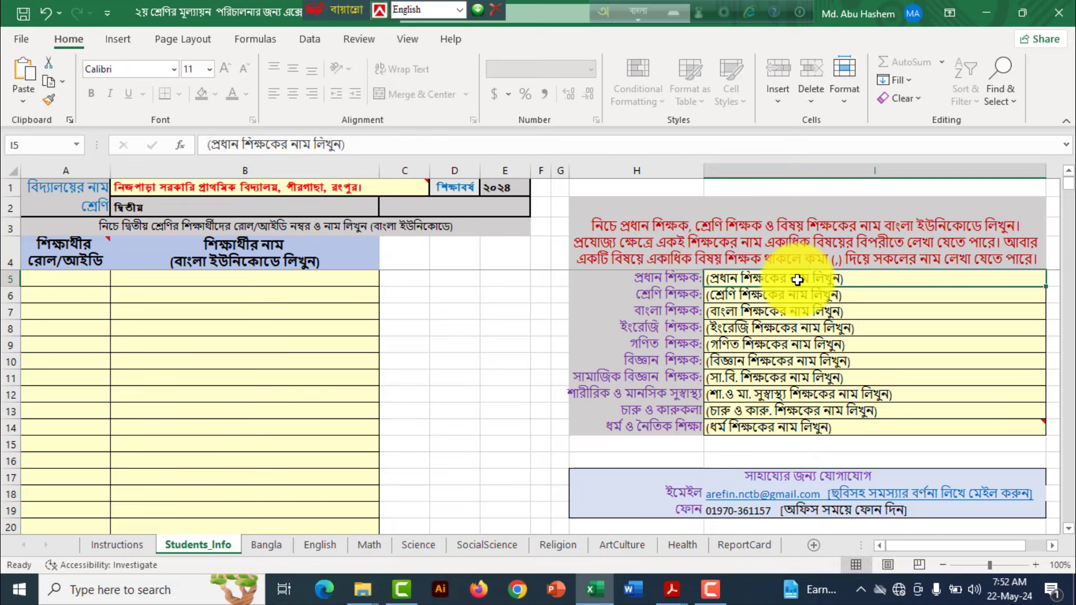
pyautogui.write('মোঃ শহীদুল ইসলাম খাঁন')
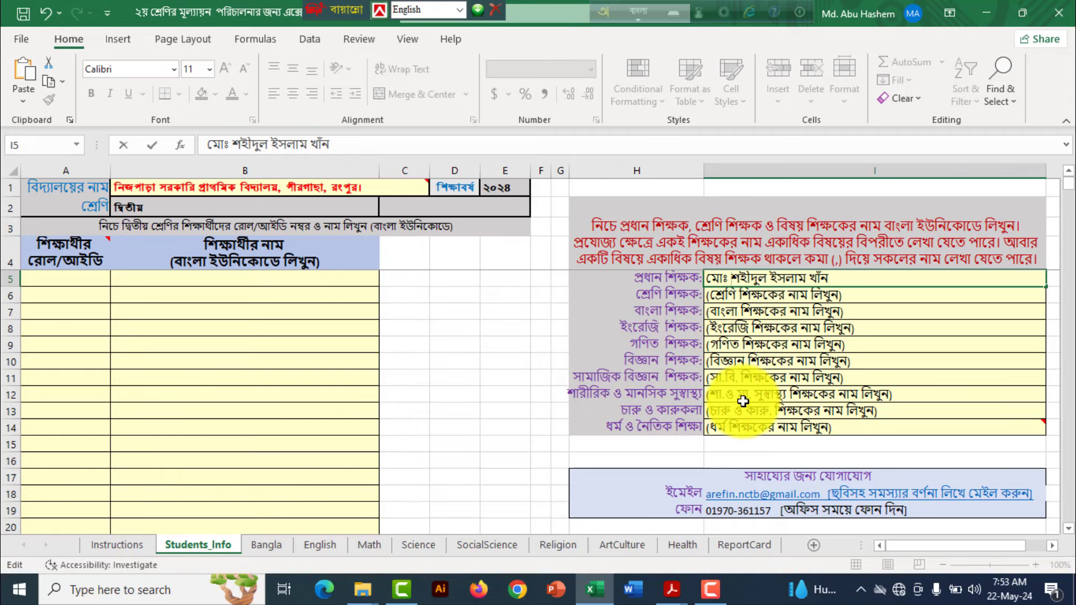
pyautogui.click(727, 294)
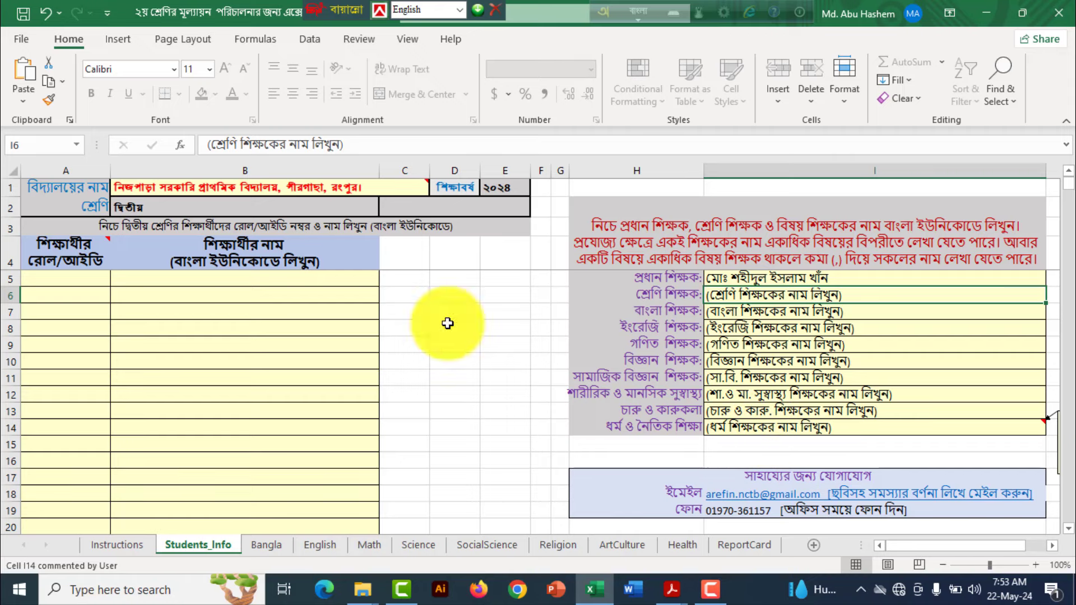
pyautogui.click(80, 281)
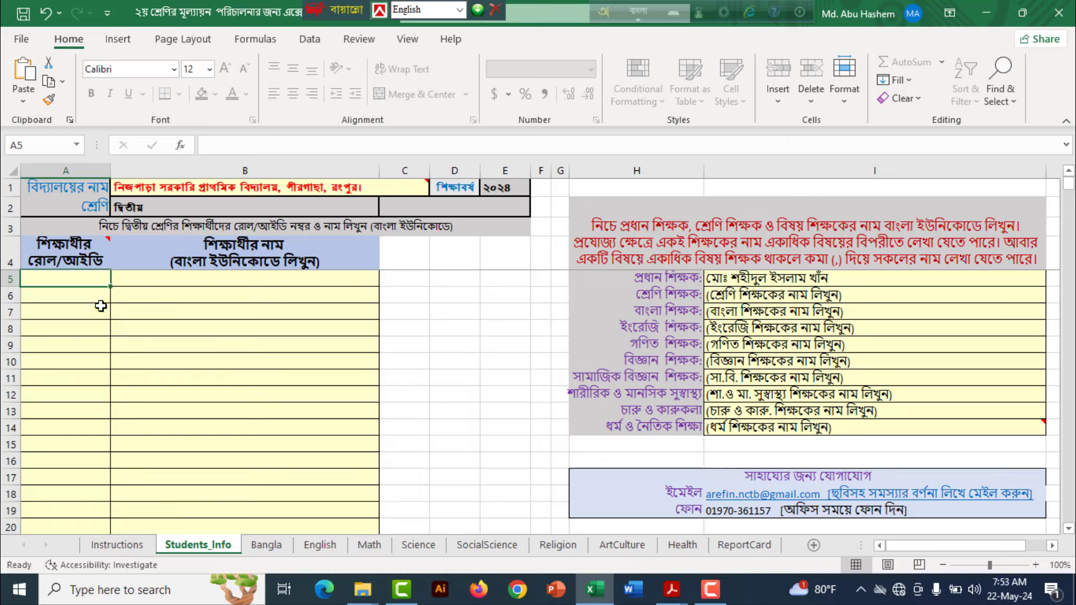
# Enter roll number 1 in A5 and the first student's name in B5
pyautogui.write('1')
pyautogui.press('Tab')
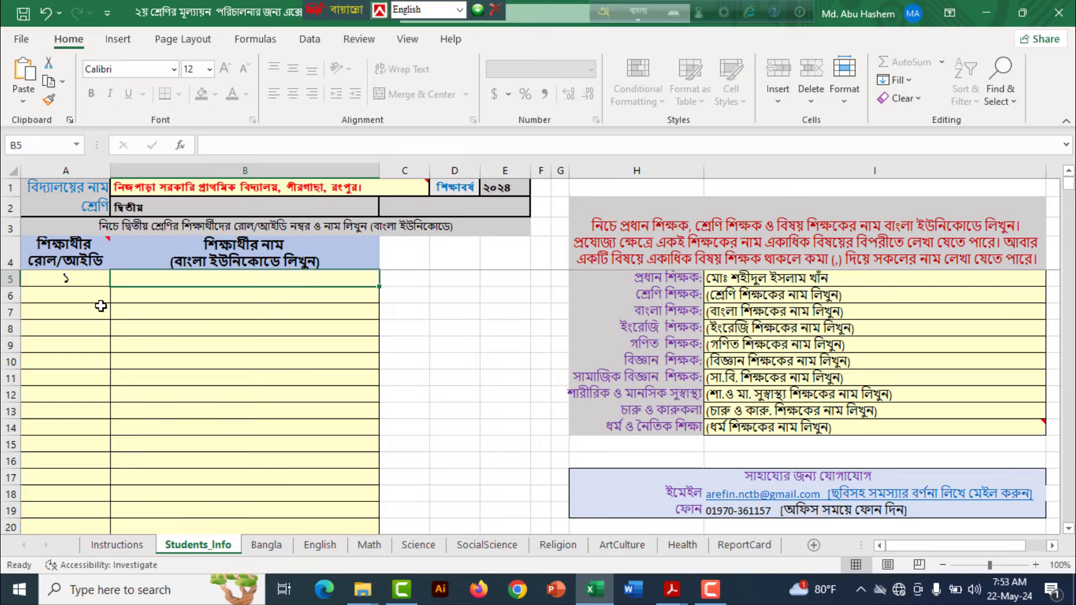
pyautogui.write('রহমতুল্লাহ')
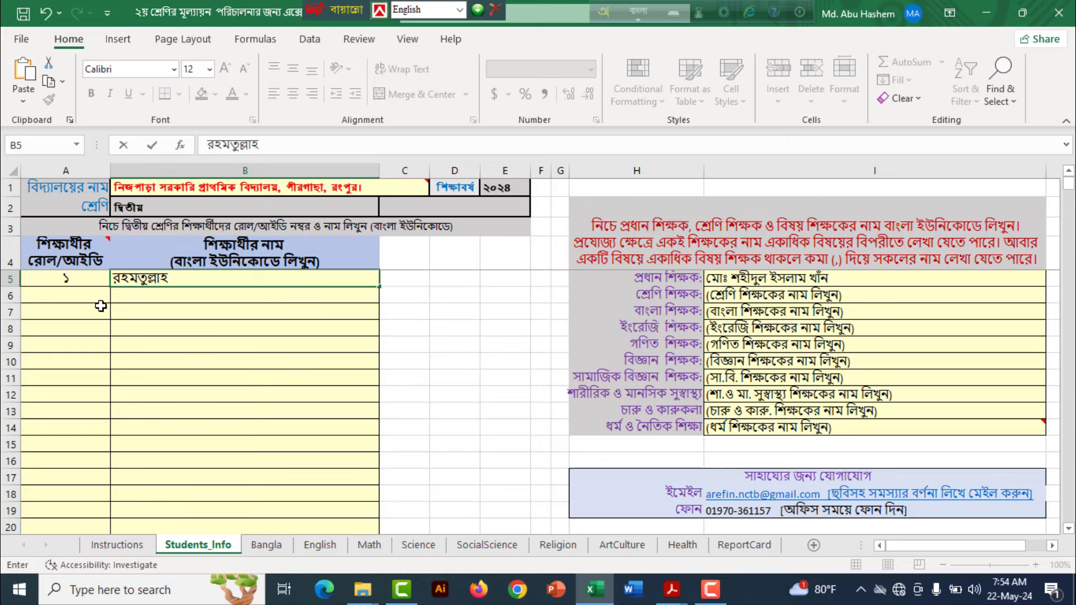
pyautogui.click(114, 279)
pyautogui.write('মো')
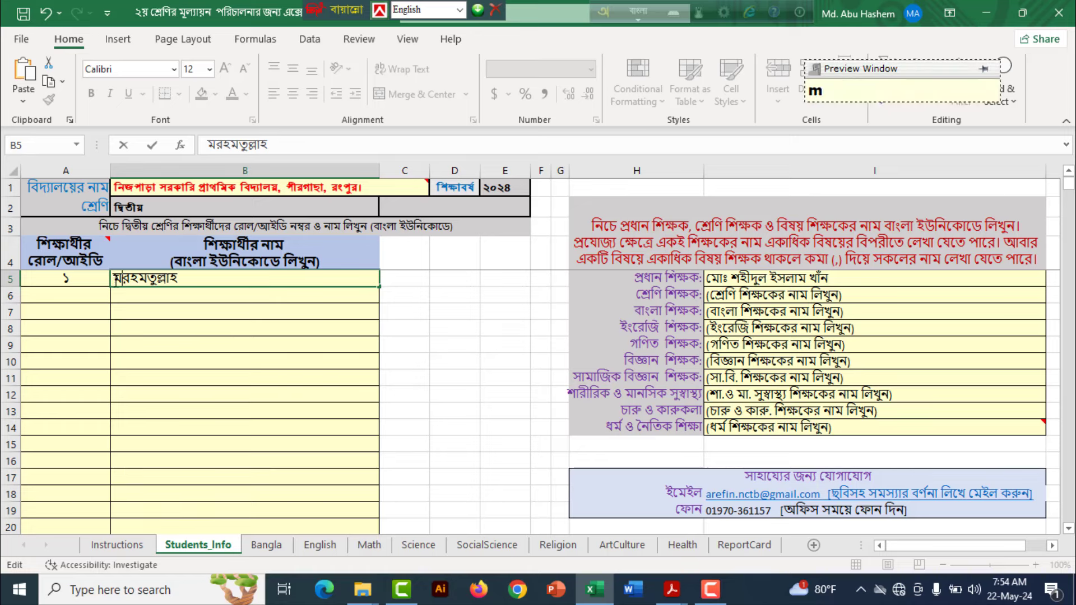
pyautogui.write(':')
pyautogui.click(103, 278)
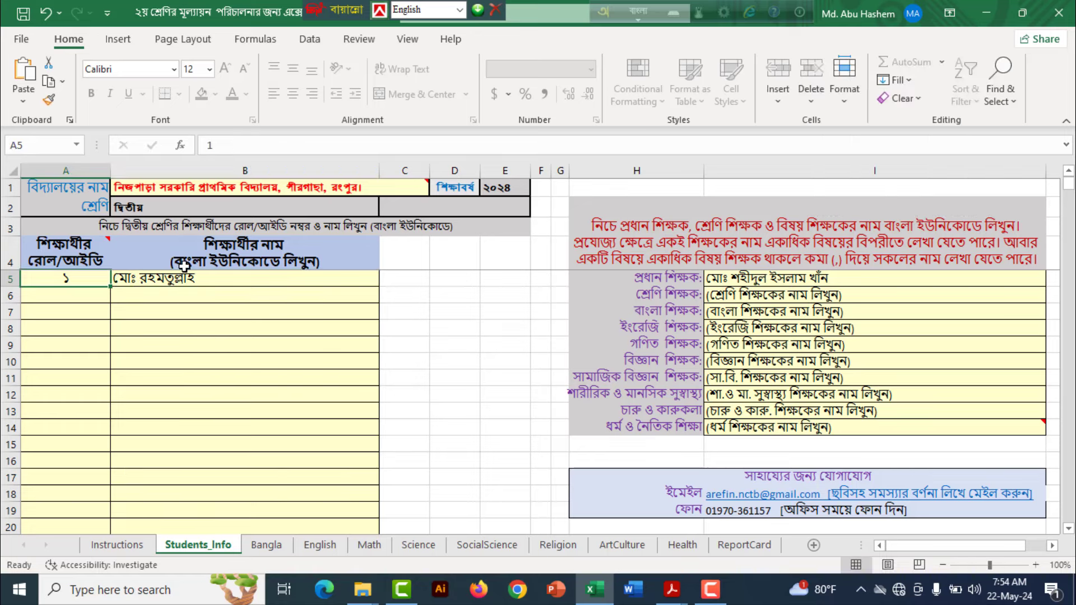
pyautogui.press('Right')
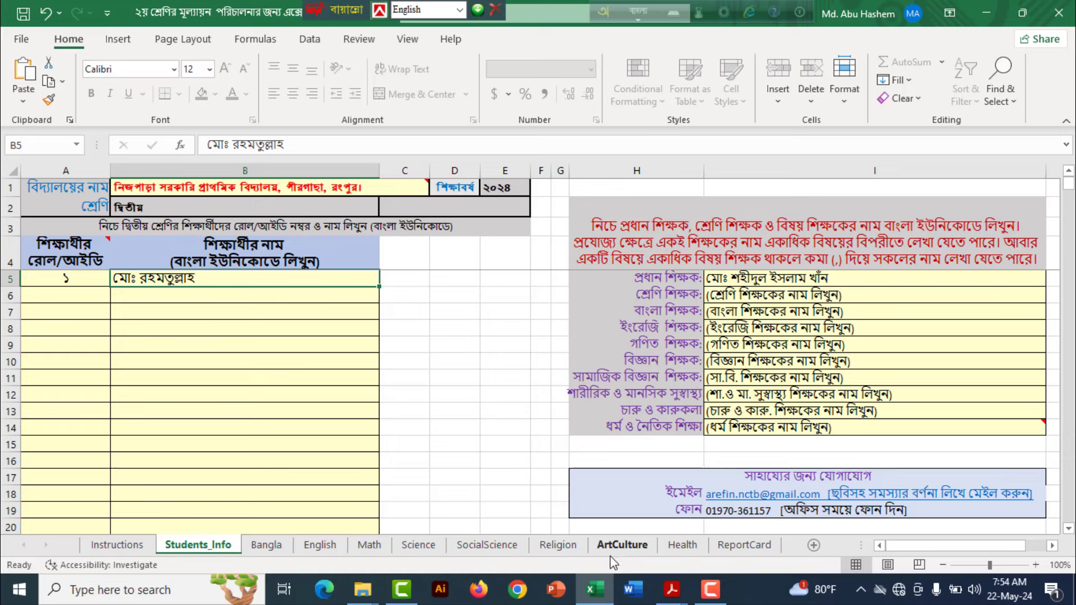
# Look through the Bangla, English and Math rating sheets
pyautogui.click(280, 545)
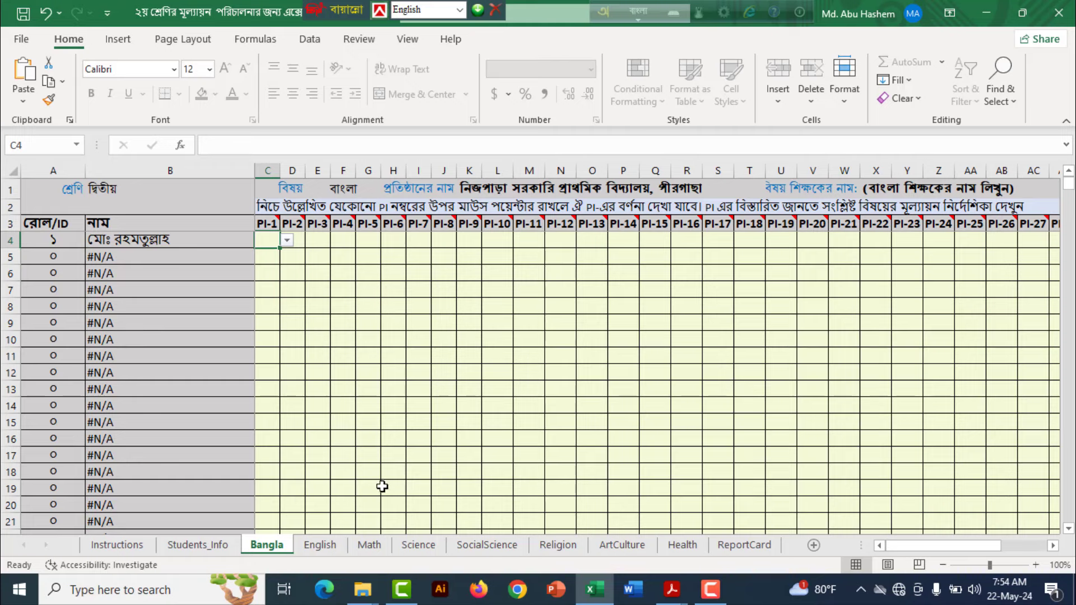
pyautogui.click(319, 550)
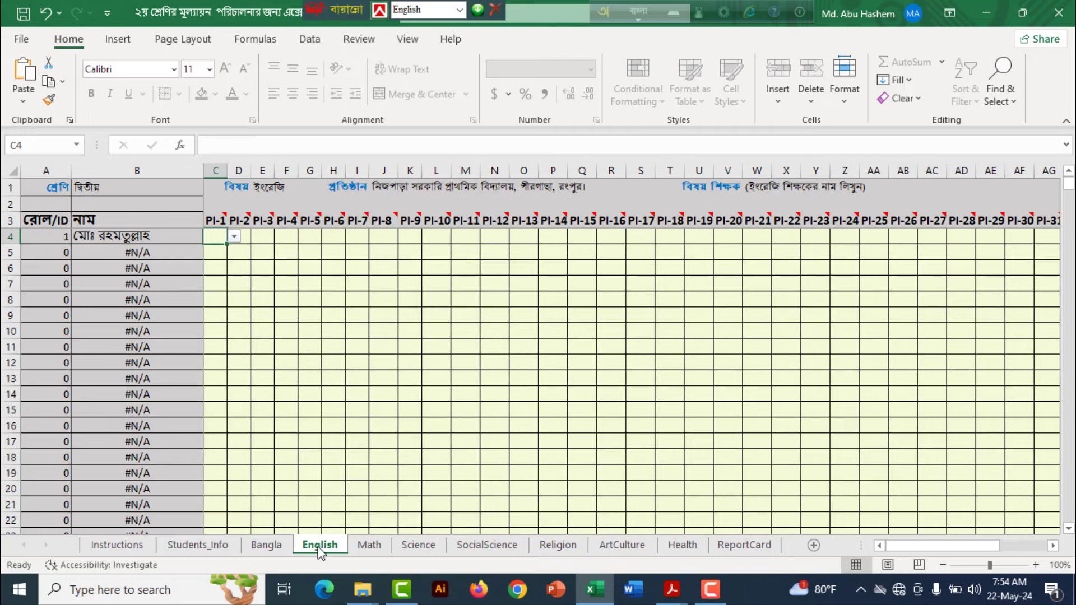
pyautogui.click(364, 552)
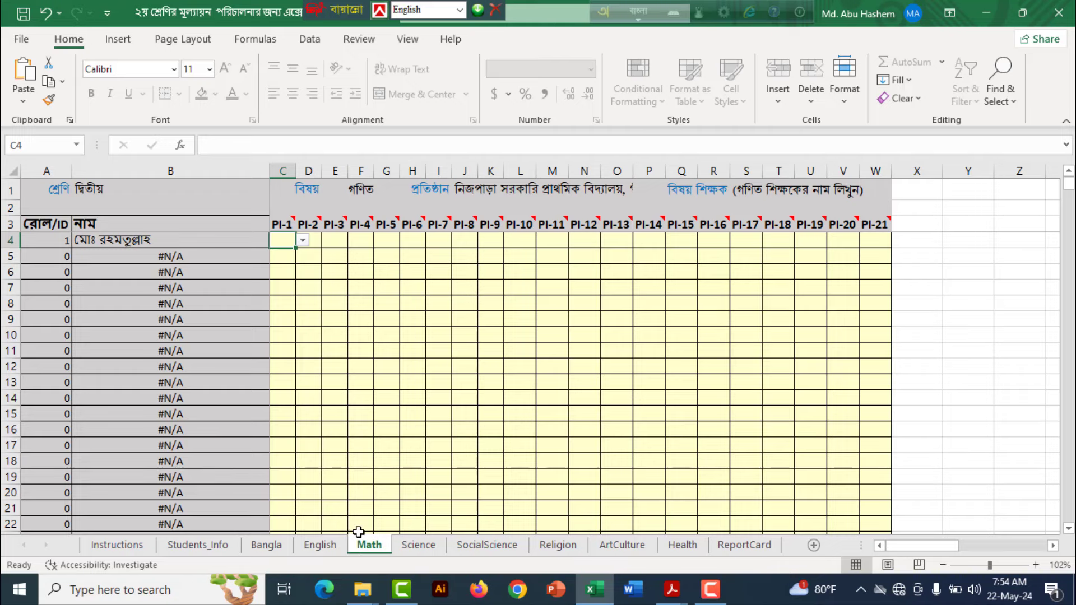
pyautogui.click(320, 547)
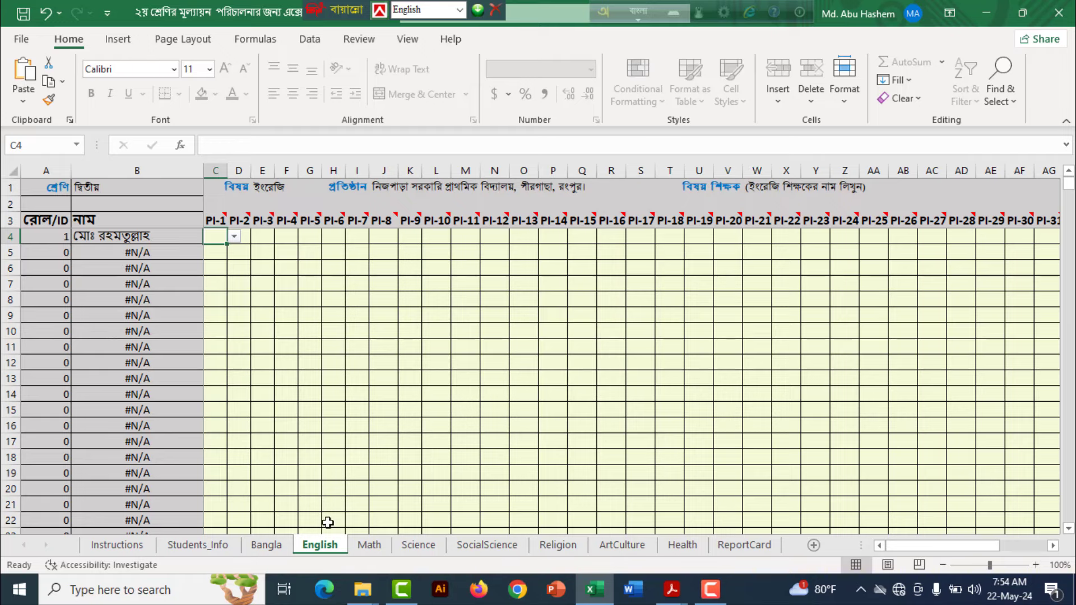
# Paste the English teacher's name into I8 and check it on the English sheet
pyautogui.click(201, 549)
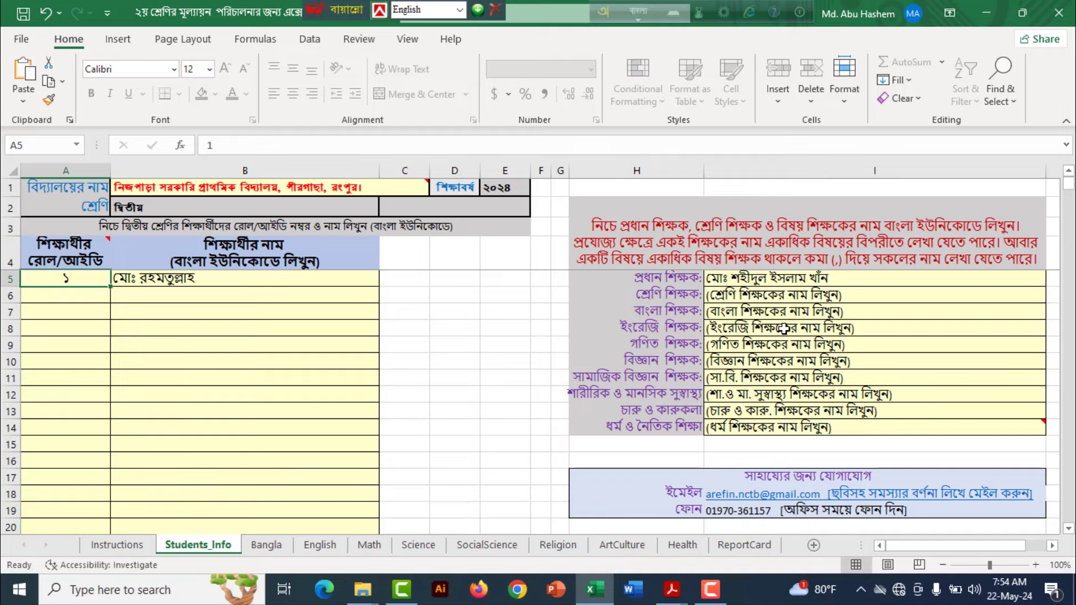
pyautogui.doubleClick(789, 328)
pyautogui.hotkey('ctrl', 'v')
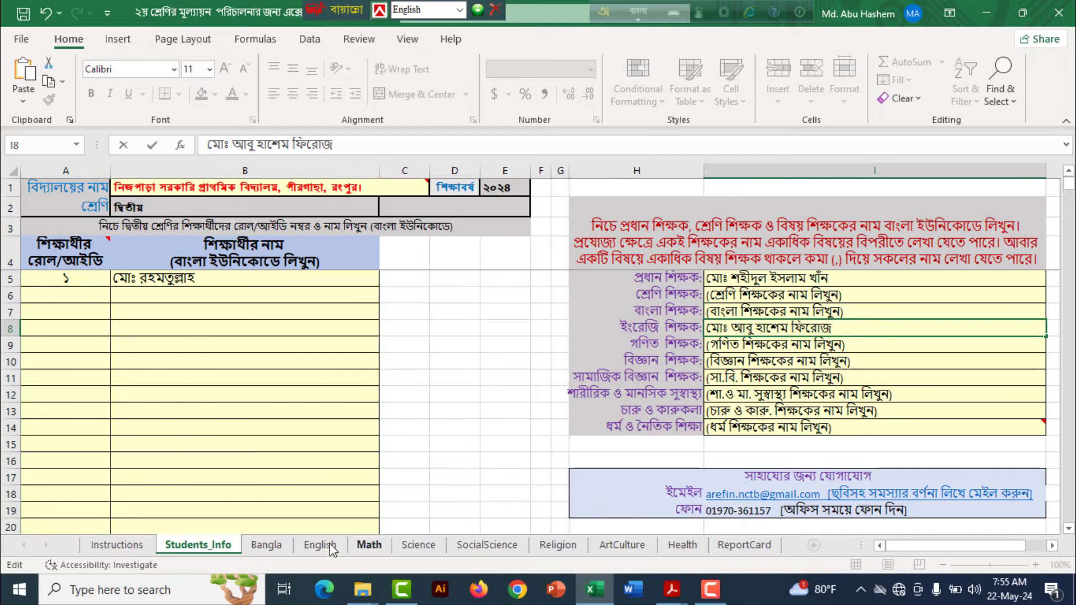
pyautogui.click(320, 545)
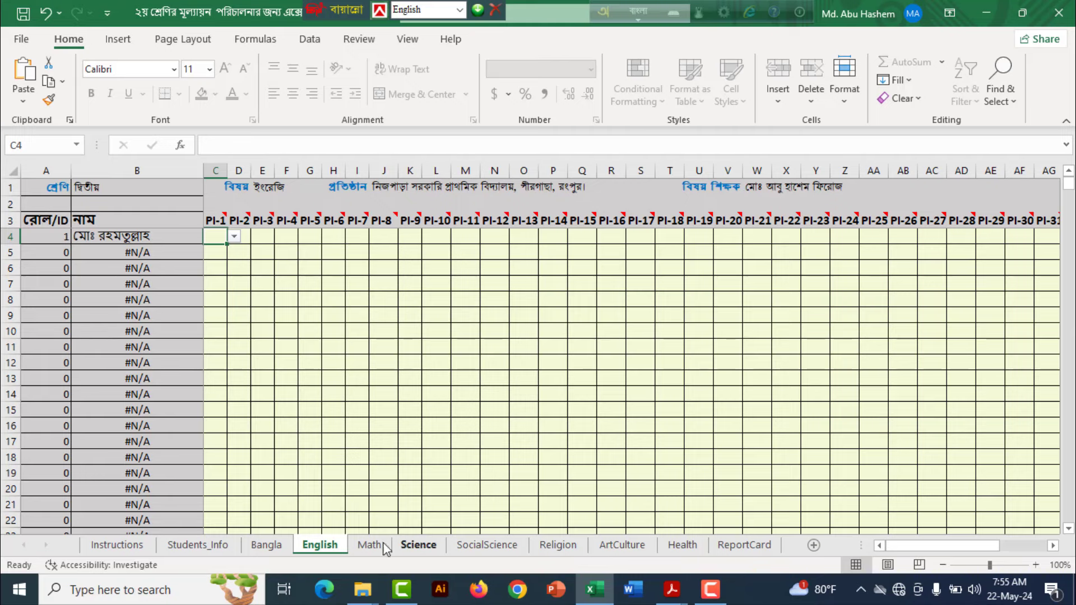
pyautogui.click(271, 548)
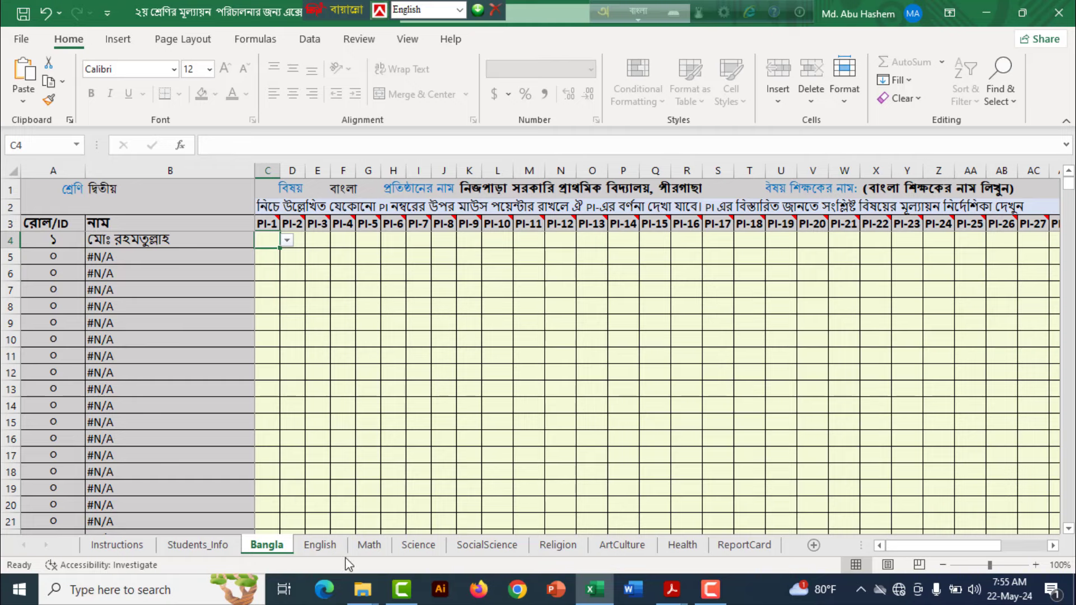
pyautogui.click(332, 552)
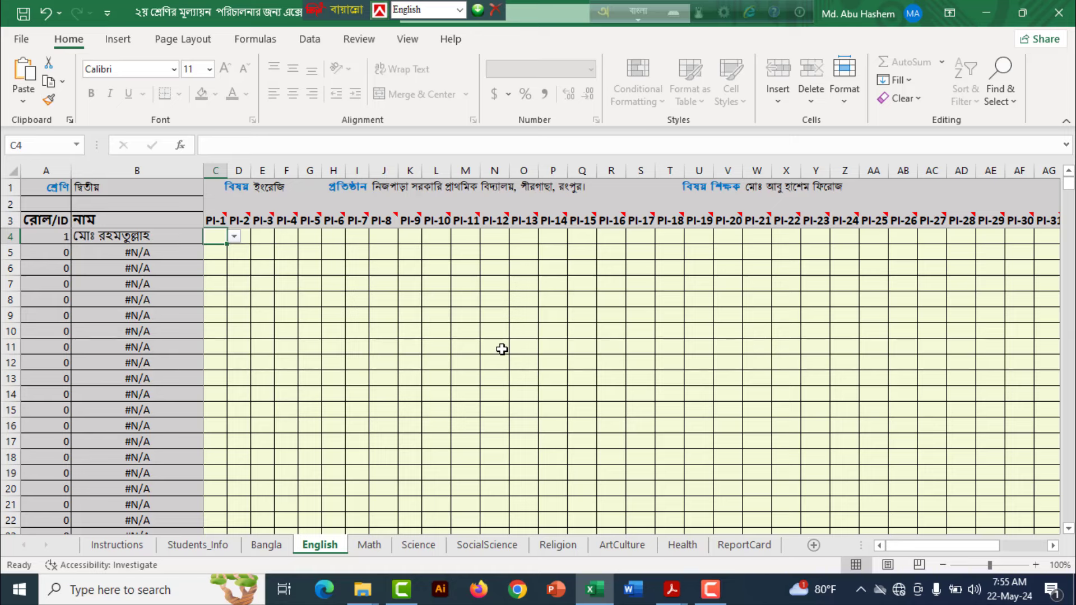
# Highlight Unit 1's competency 1.2 text yellow in English TG II Finall.pdf
pyautogui.click(673, 592)
pyautogui.moveTo(670, 589)
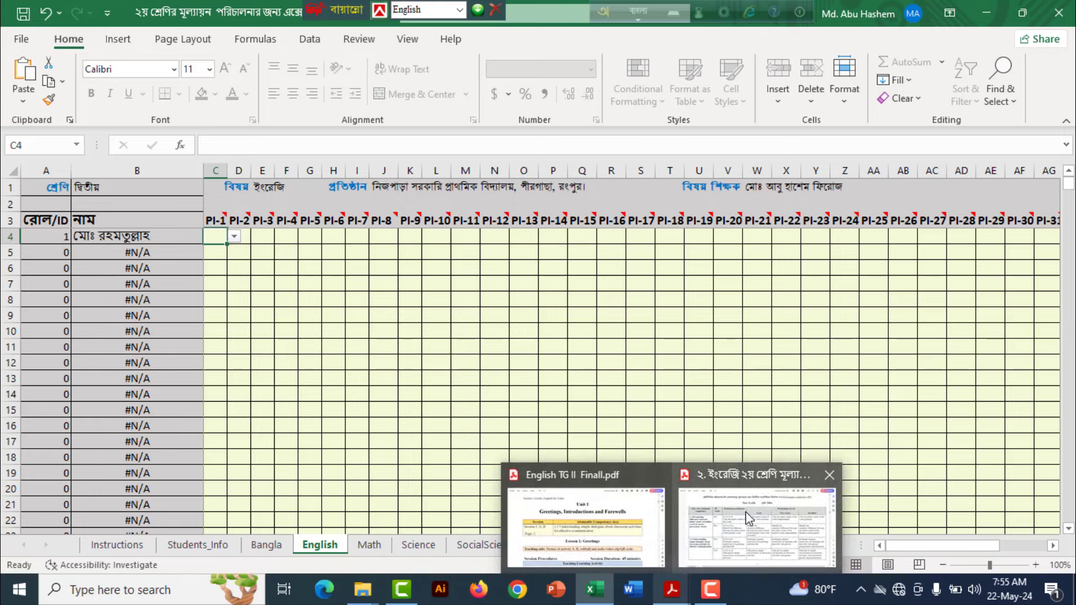
pyautogui.click(748, 518)
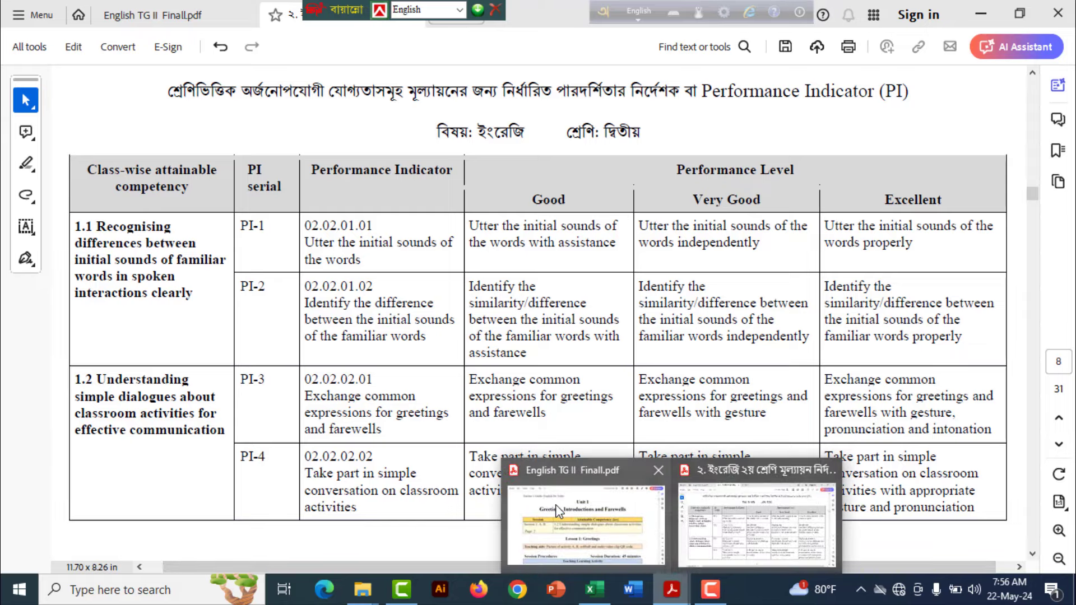
pyautogui.click(557, 509)
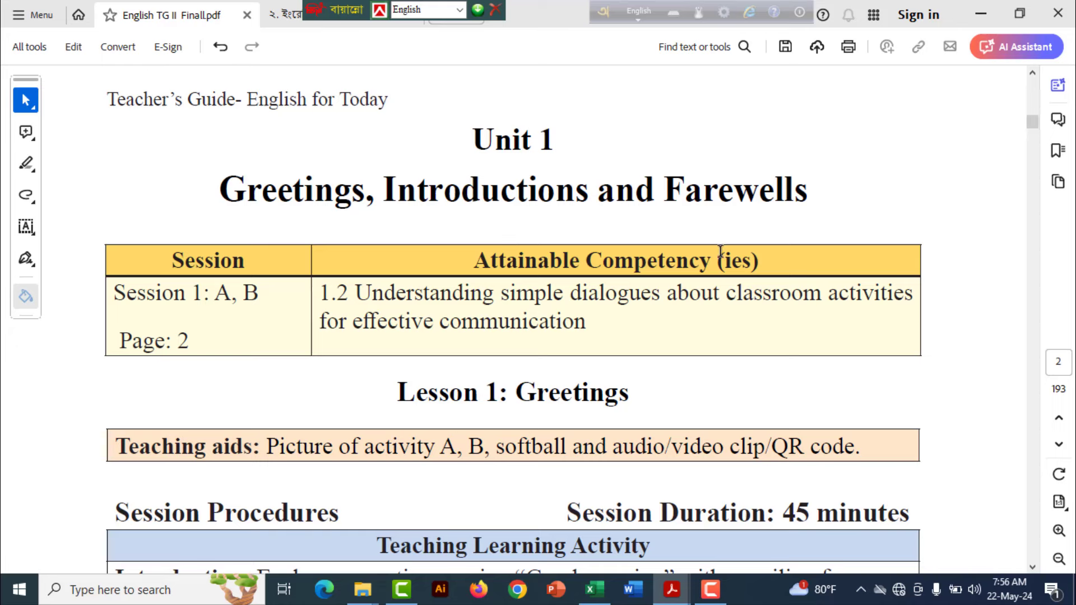
pyautogui.moveTo(319, 292); pyautogui.dragTo(590, 329)
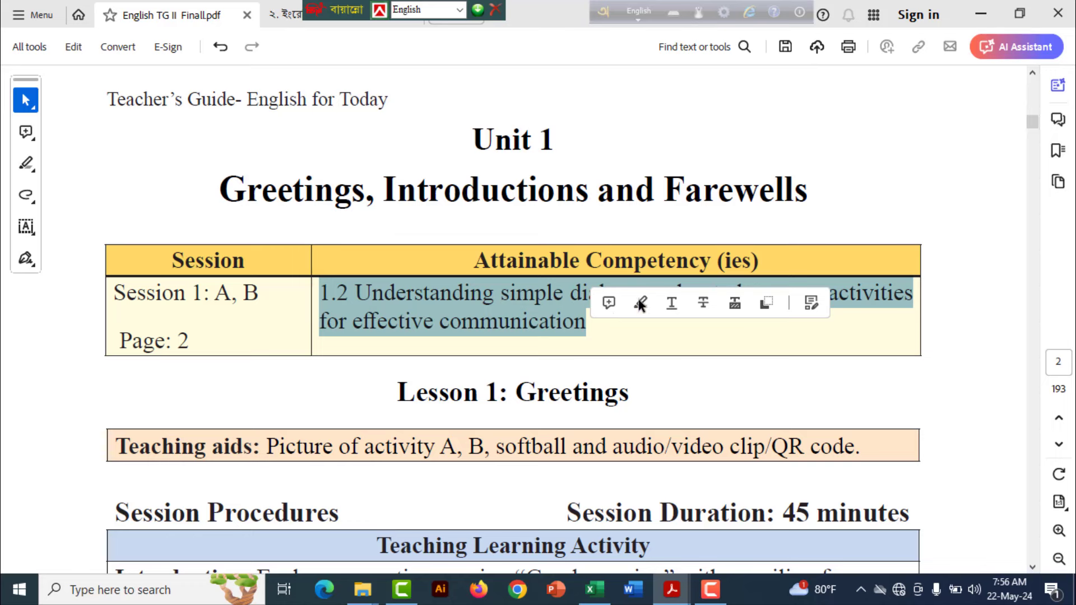
pyautogui.click(640, 302)
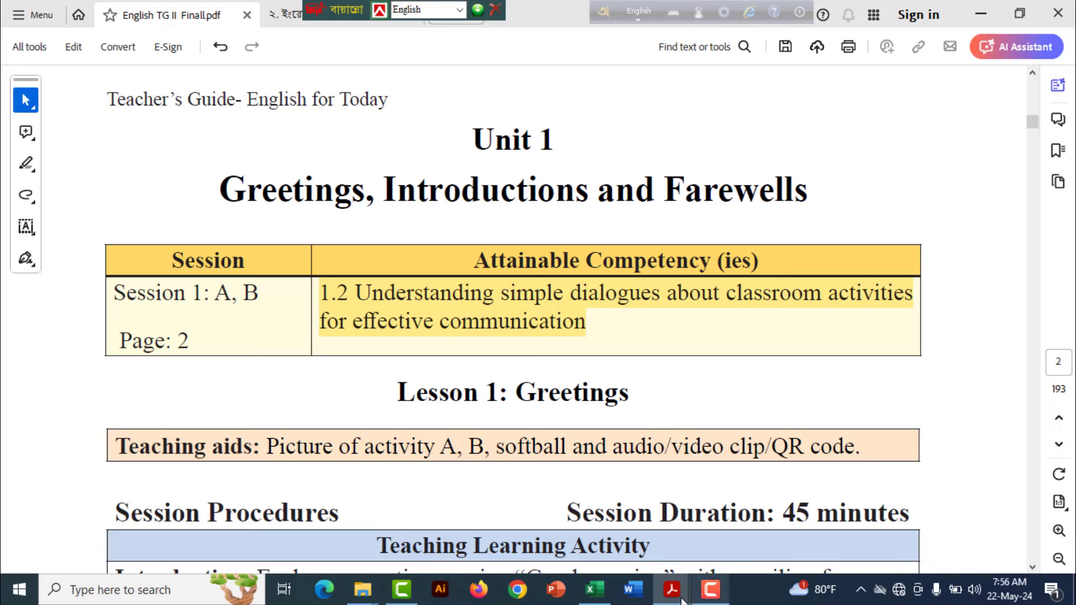
pyautogui.moveTo(670, 589)
pyautogui.click(757, 521)
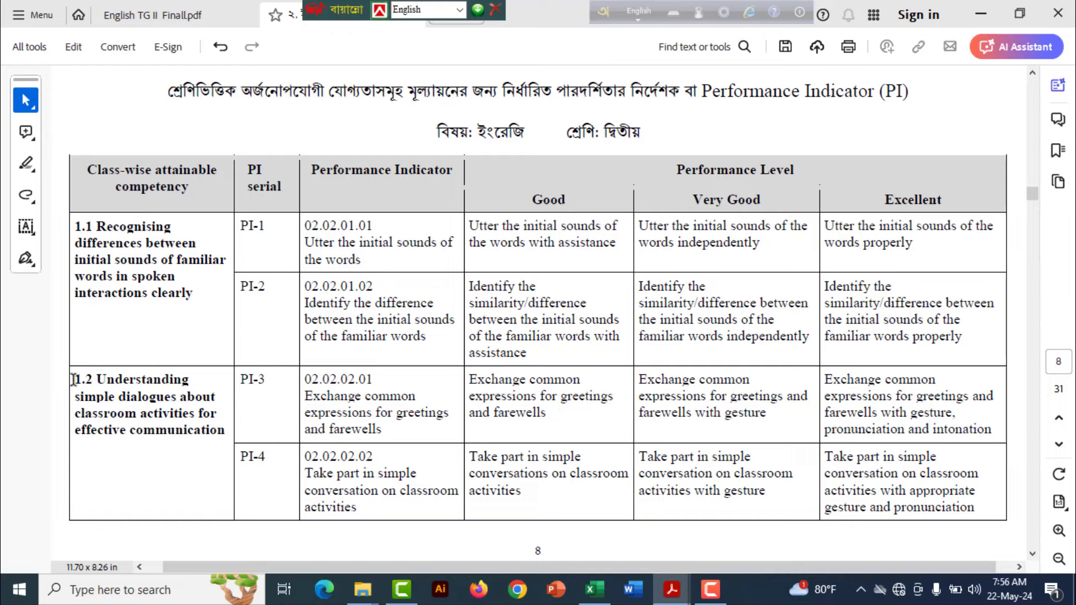
# Highlight competency 1.2, PI-3, PI-4 and PI-3's indicator description yellow in the PI table
pyautogui.moveTo(73, 380); pyautogui.dragTo(214, 432)
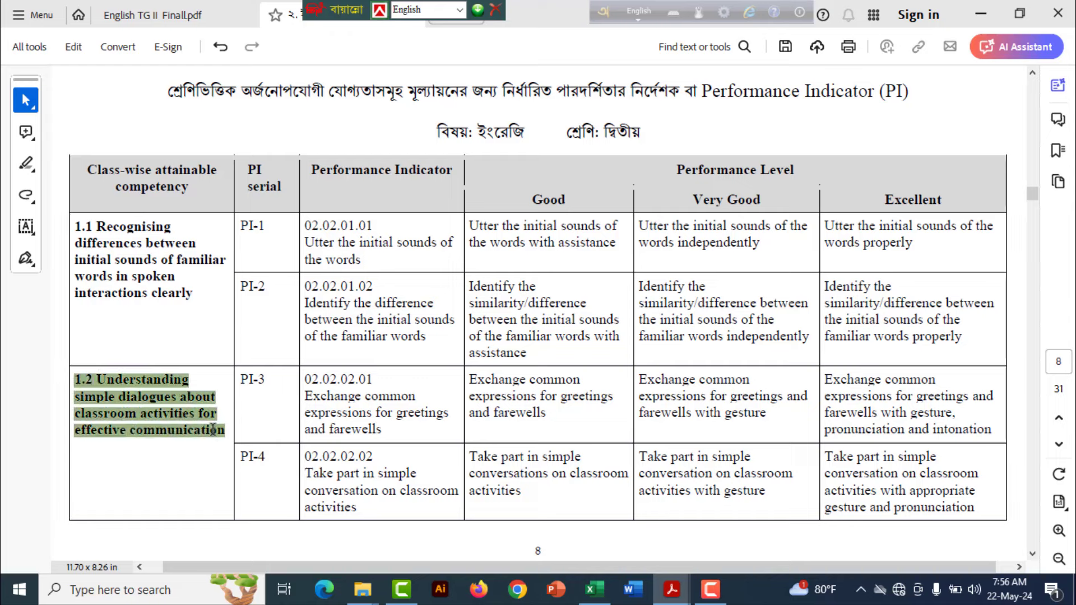
pyautogui.click(255, 415)
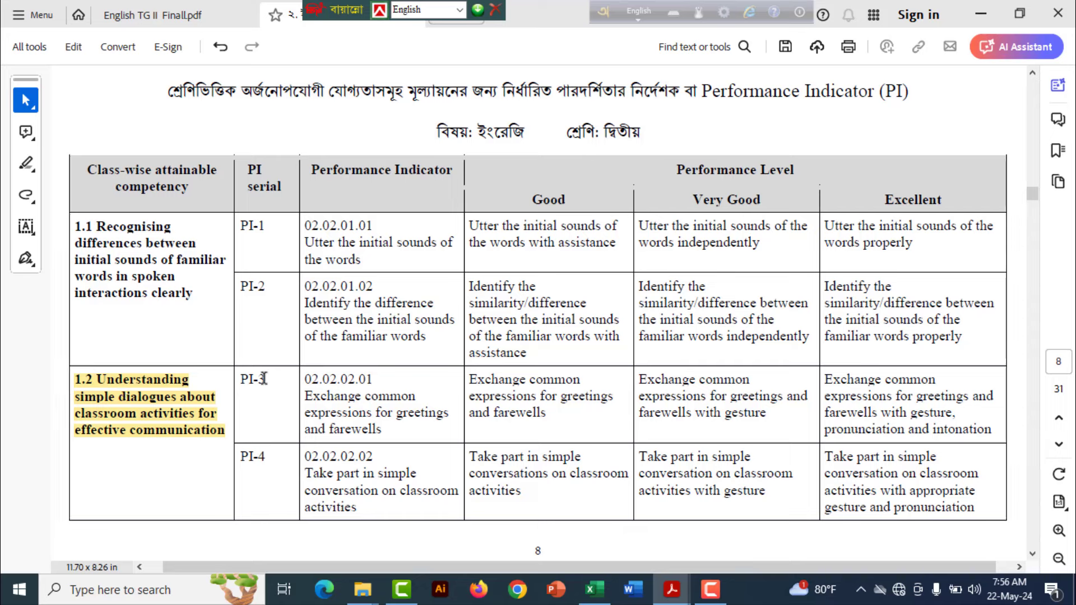
pyautogui.moveTo(243, 379); pyautogui.dragTo(267, 381)
pyautogui.moveTo(239, 456); pyautogui.dragTo(268, 457)
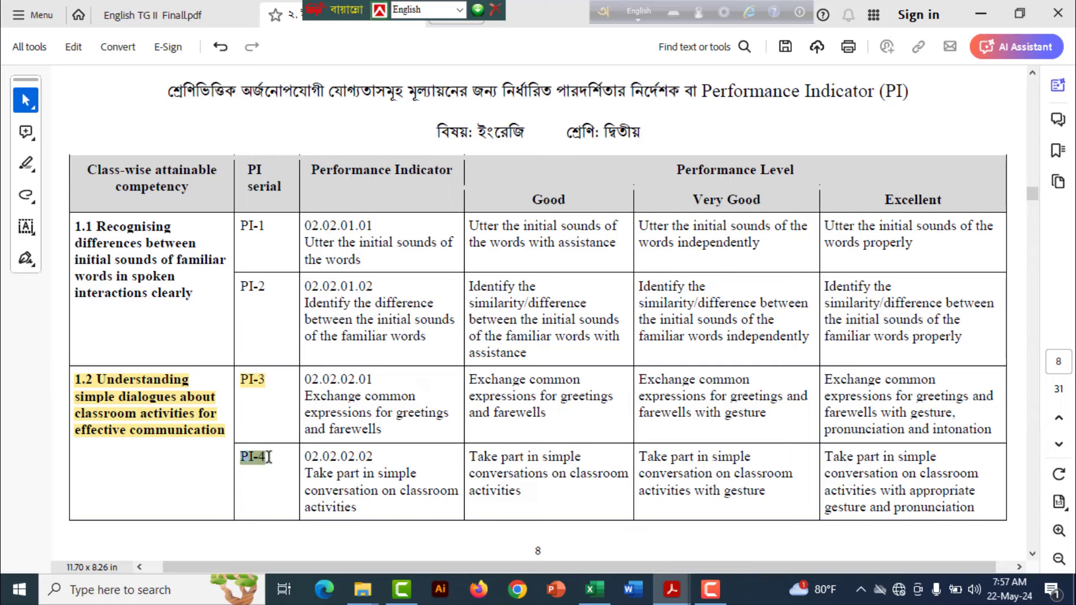
pyautogui.click(323, 483)
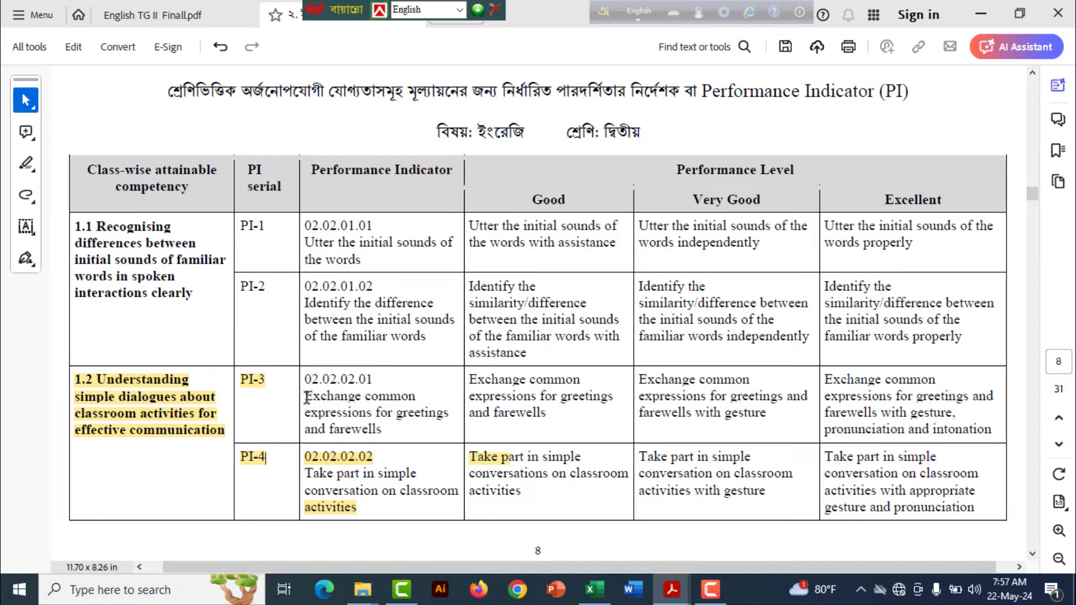
pyautogui.moveTo(306, 398); pyautogui.dragTo(401, 425)
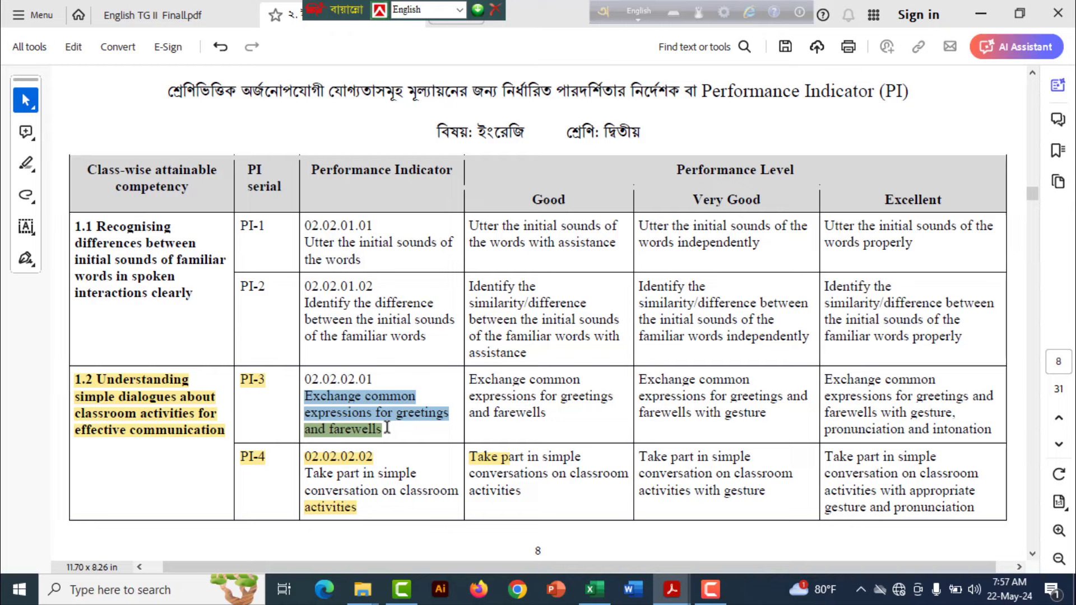
pyautogui.click(438, 401)
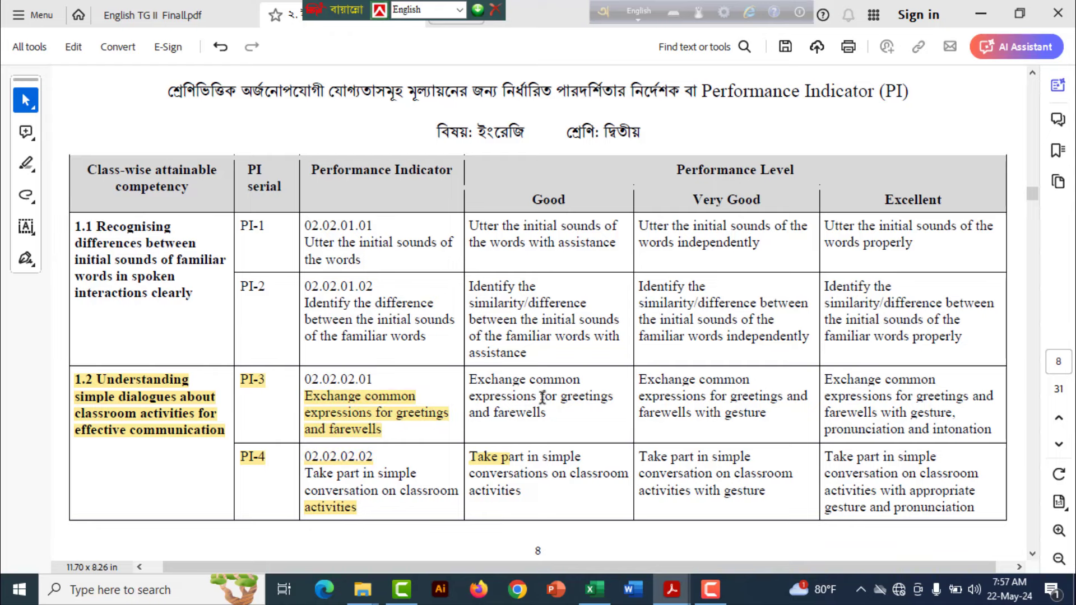
# Highlight PI-3's Good, Very Good and Excellent descriptions yellow
pyautogui.moveTo(471, 381); pyautogui.dragTo(542, 413)
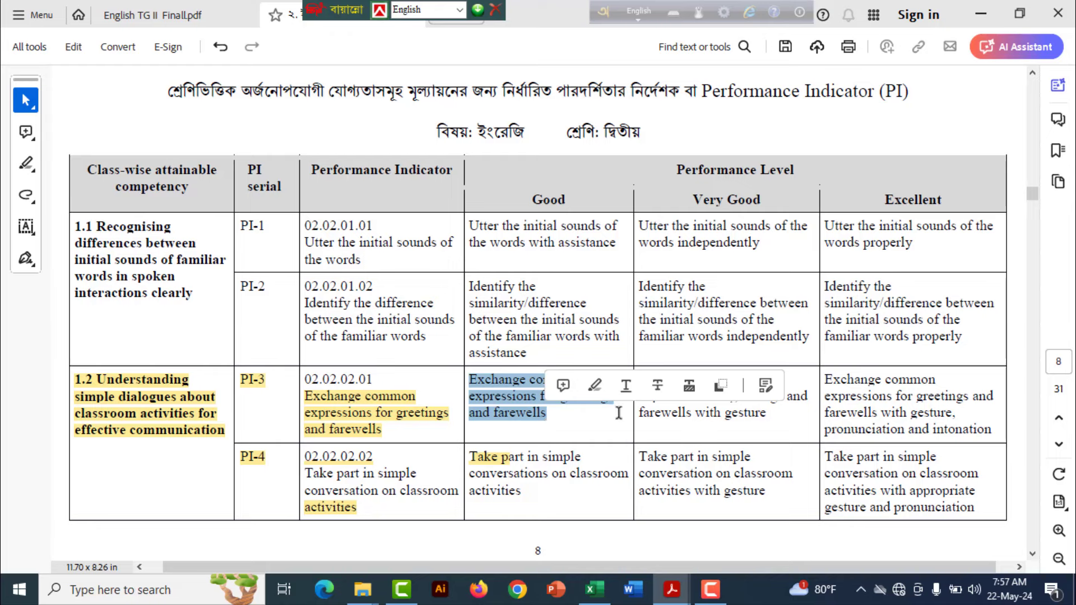
pyautogui.click(591, 385)
pyautogui.hotkey('ctrl', 'z')
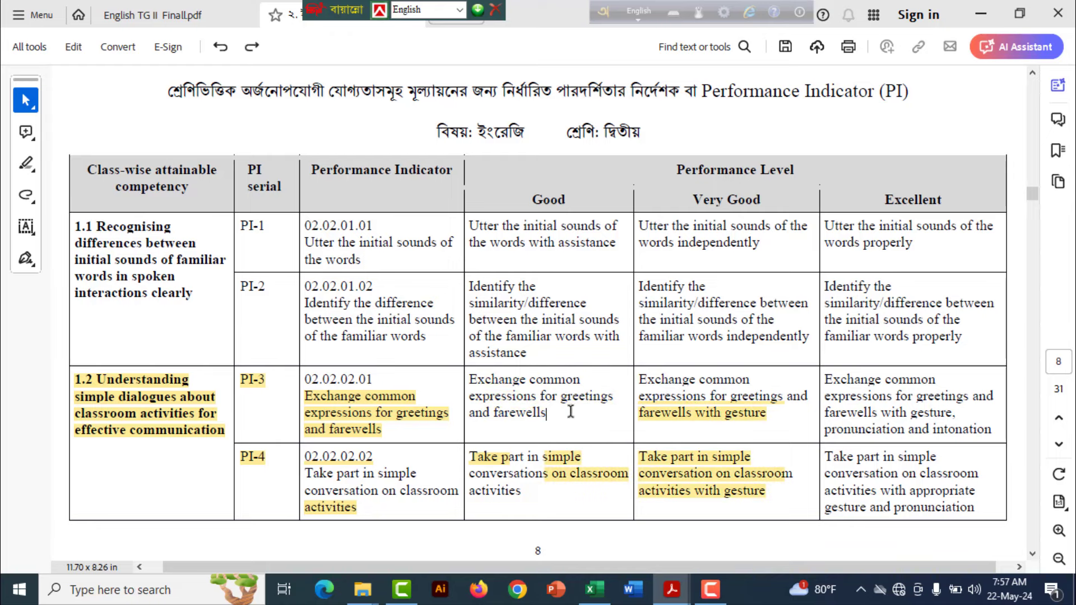
pyautogui.moveTo(567, 399); pyautogui.dragTo(476, 377)
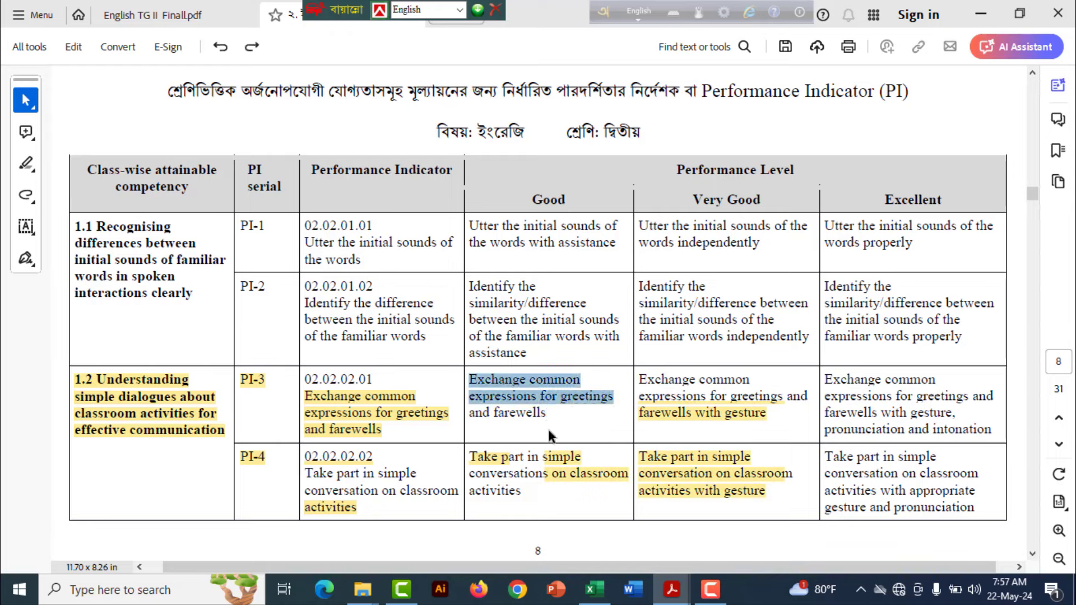
pyautogui.hotkey('ctrl', 'shift', 'z')
pyautogui.moveTo(641, 379)
pyautogui.mouseDown()
pyautogui.moveTo(754, 400)
pyautogui.moveTo(722, 417)
pyautogui.moveTo(741, 419)
pyautogui.mouseUp()
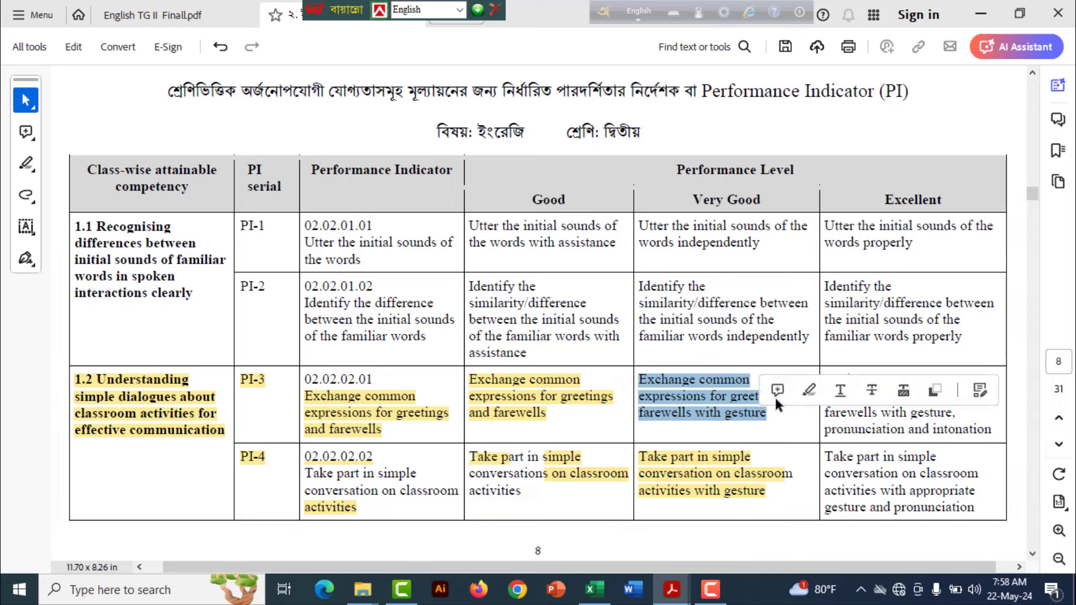
pyautogui.click(812, 389)
pyautogui.click(772, 433)
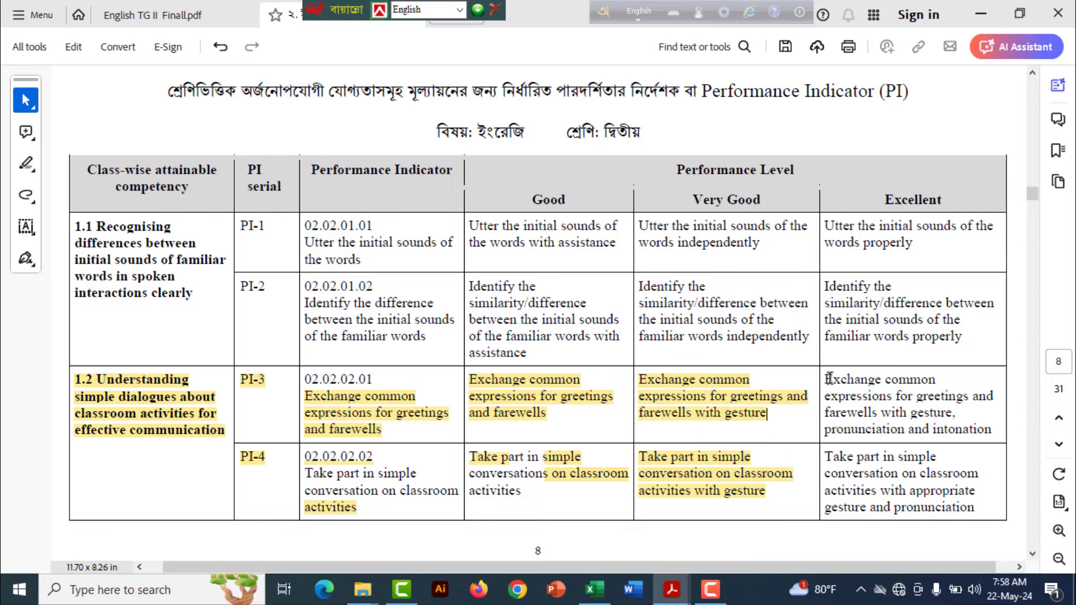
pyautogui.moveTo(825, 380)
pyautogui.mouseDown()
pyautogui.moveTo(934, 416)
pyautogui.moveTo(988, 417)
pyautogui.mouseUp()
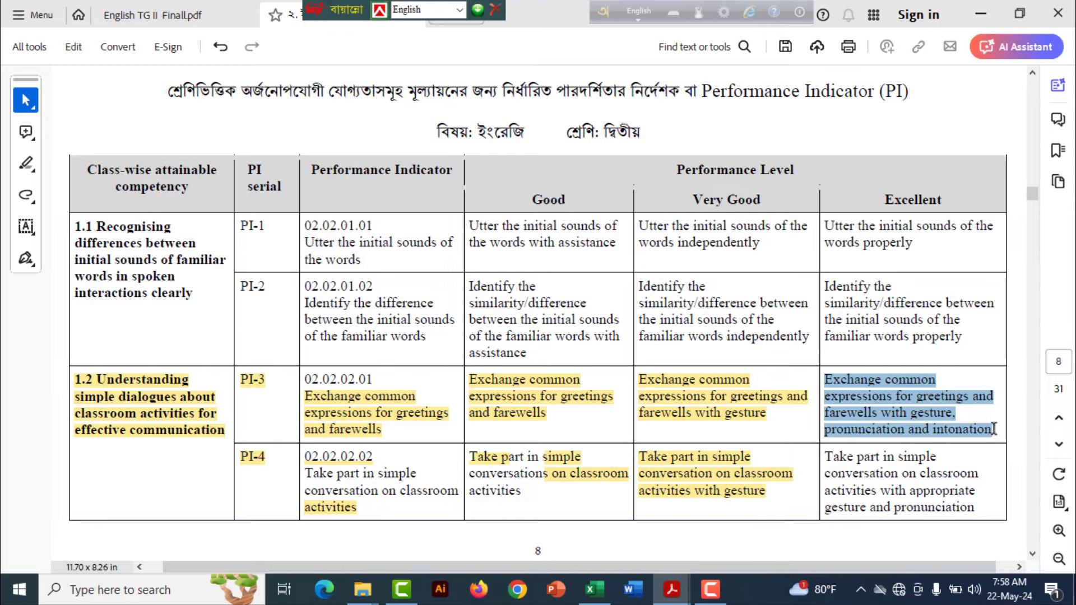
pyautogui.click(836, 404)
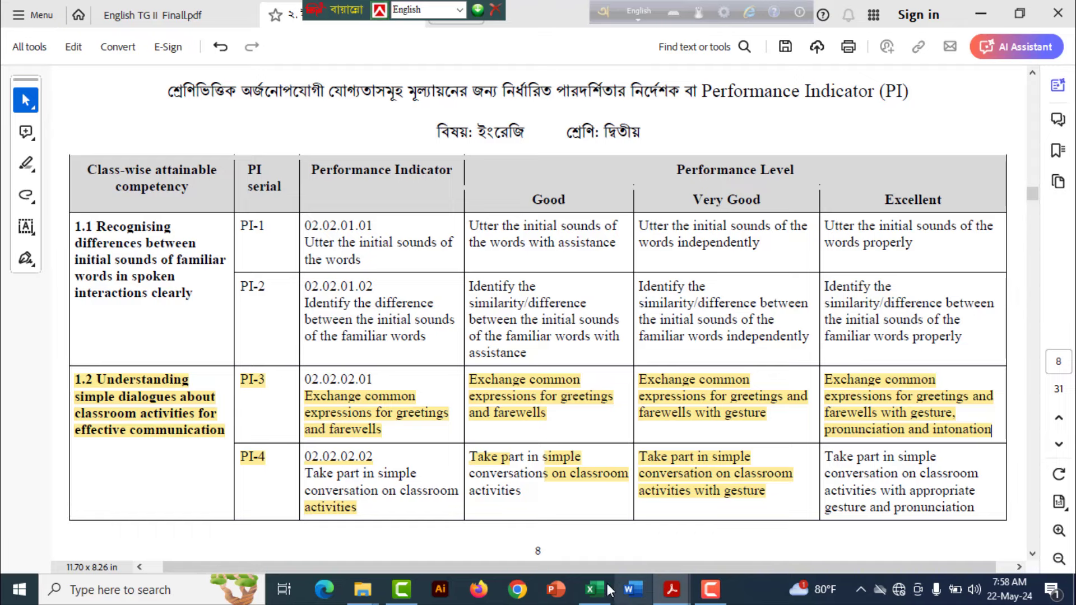
# Return to Excel's English sheet and select the first student's PI-3 cell E4
pyautogui.click(593, 567)
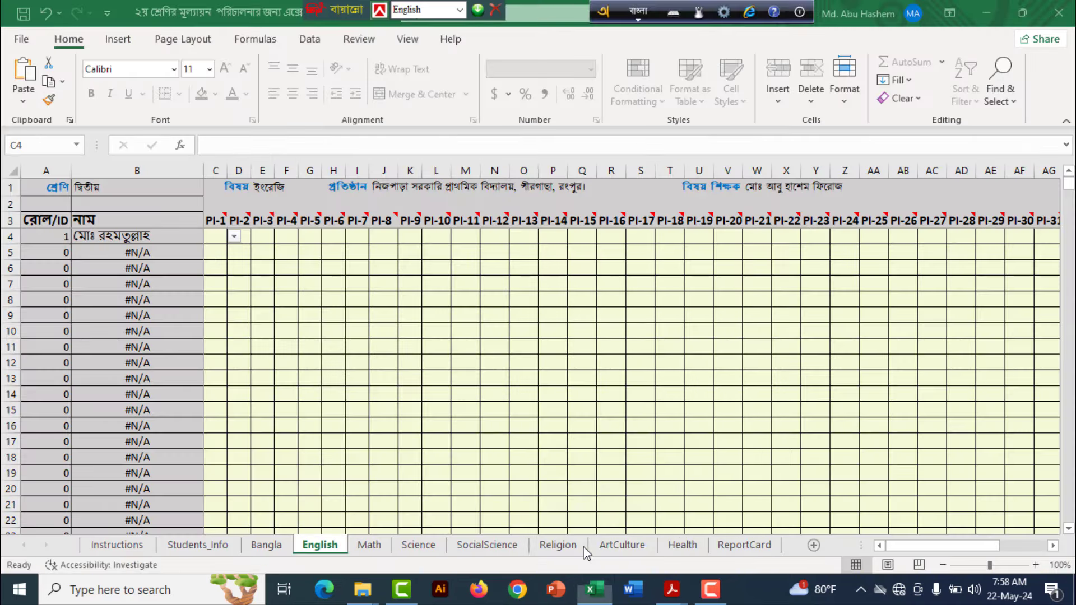
pyautogui.moveTo(670, 590)
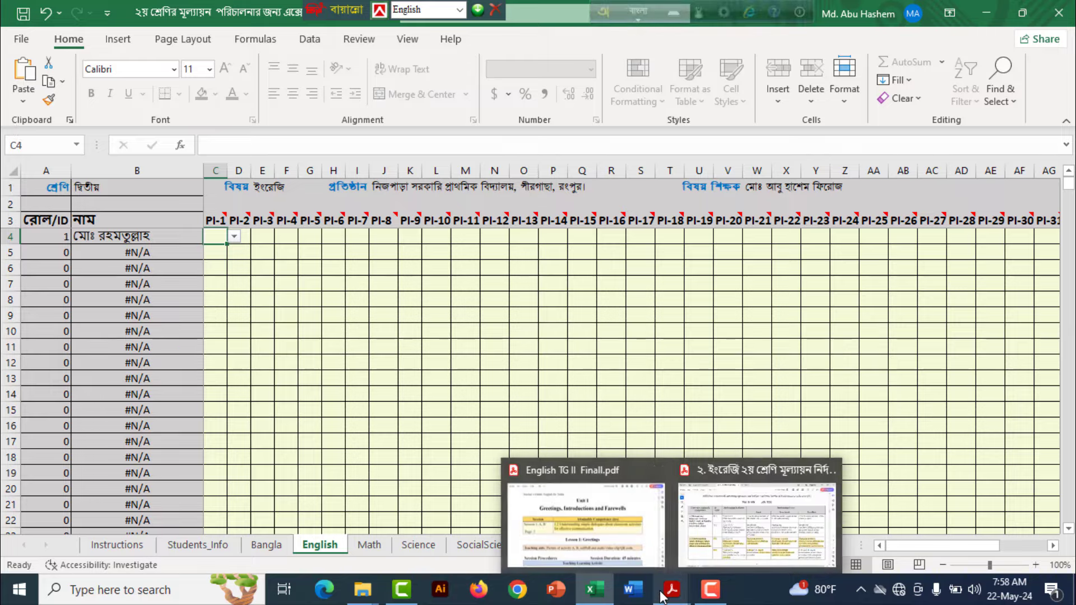
pyautogui.click(632, 564)
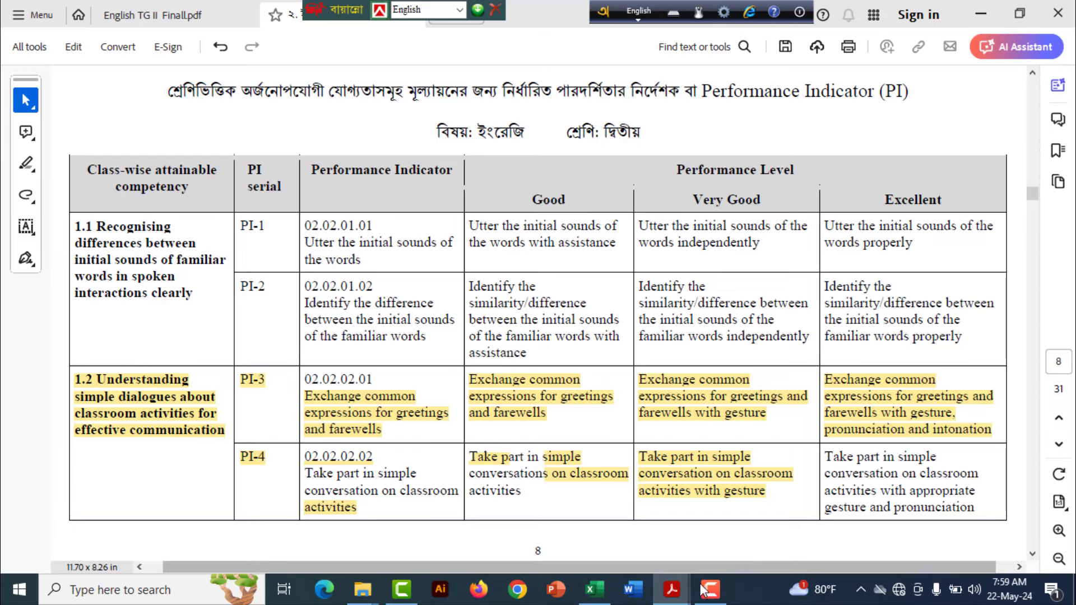
pyautogui.moveTo(671, 590)
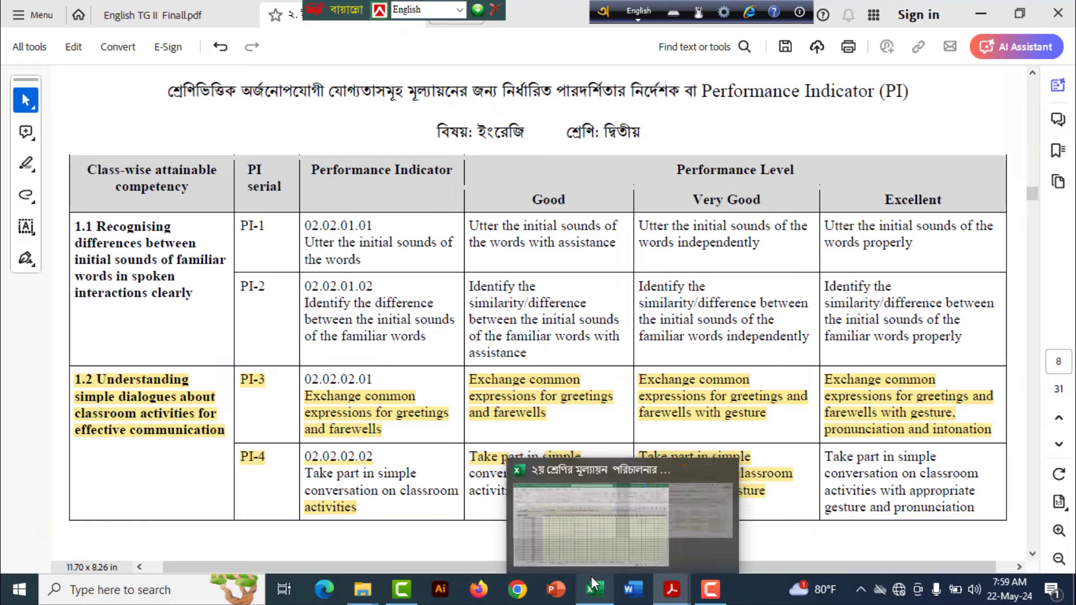
pyautogui.moveTo(593, 589)
pyautogui.click(591, 580)
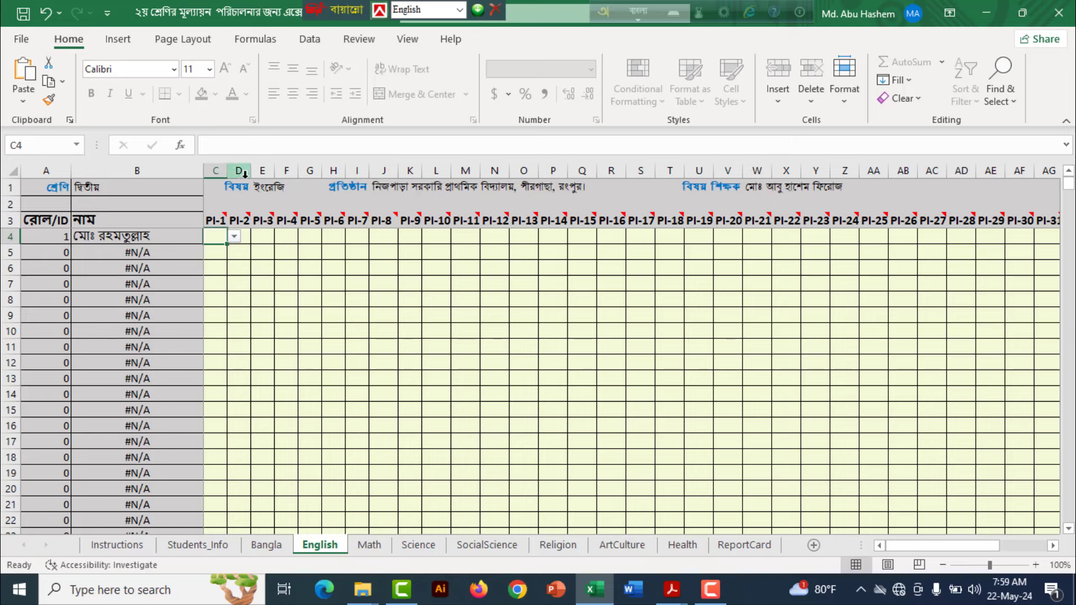
pyautogui.click(264, 240)
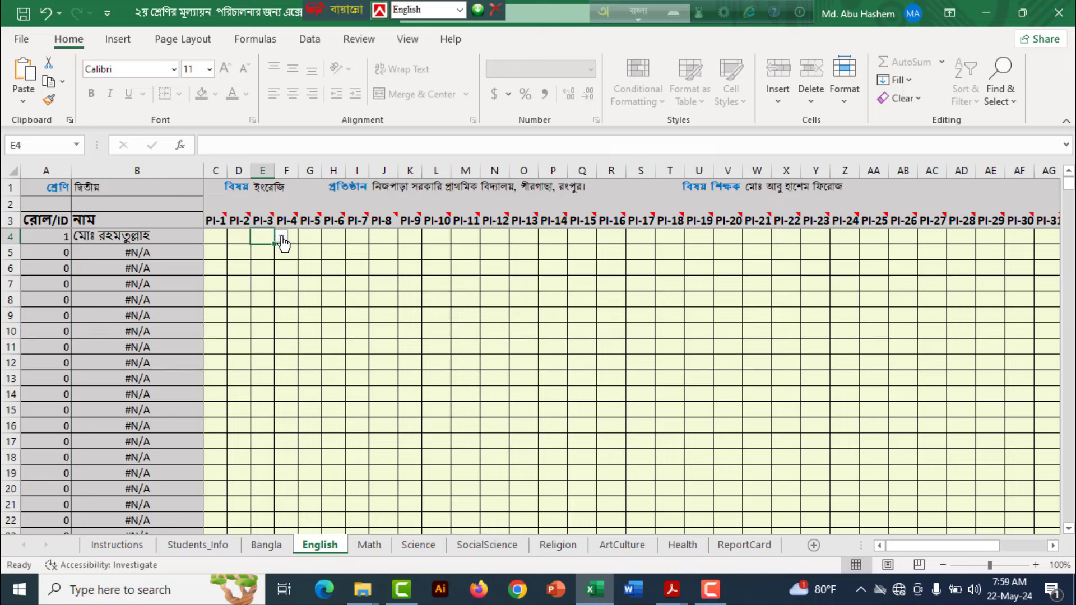
# Rate E4 as G, then V, then E using the G/V/E dropdown
pyautogui.click(281, 239)
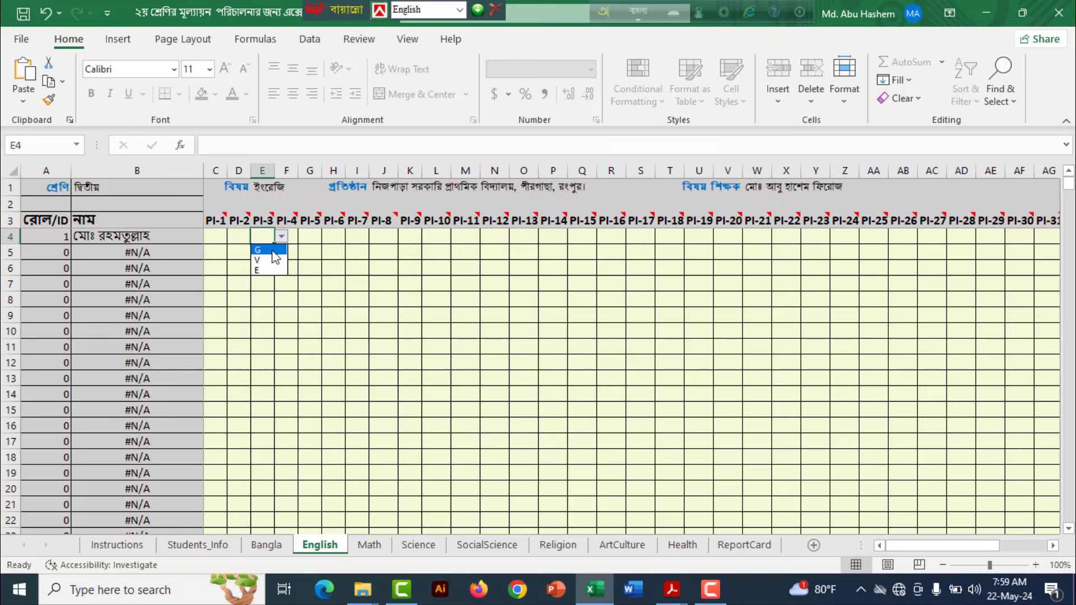
pyautogui.click(271, 251)
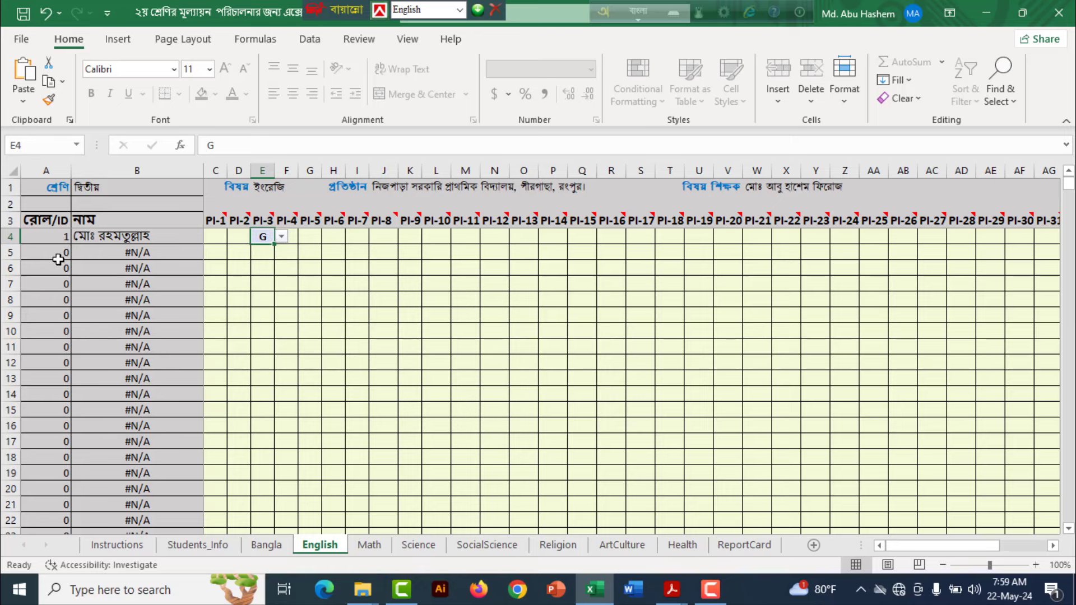
pyautogui.click(282, 236)
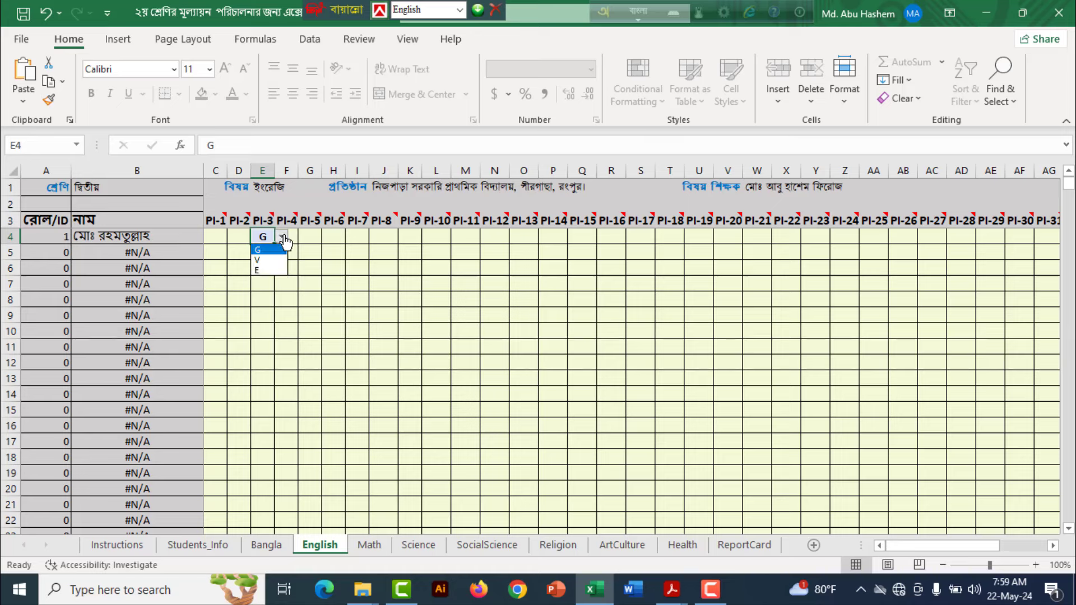
pyautogui.click(268, 264)
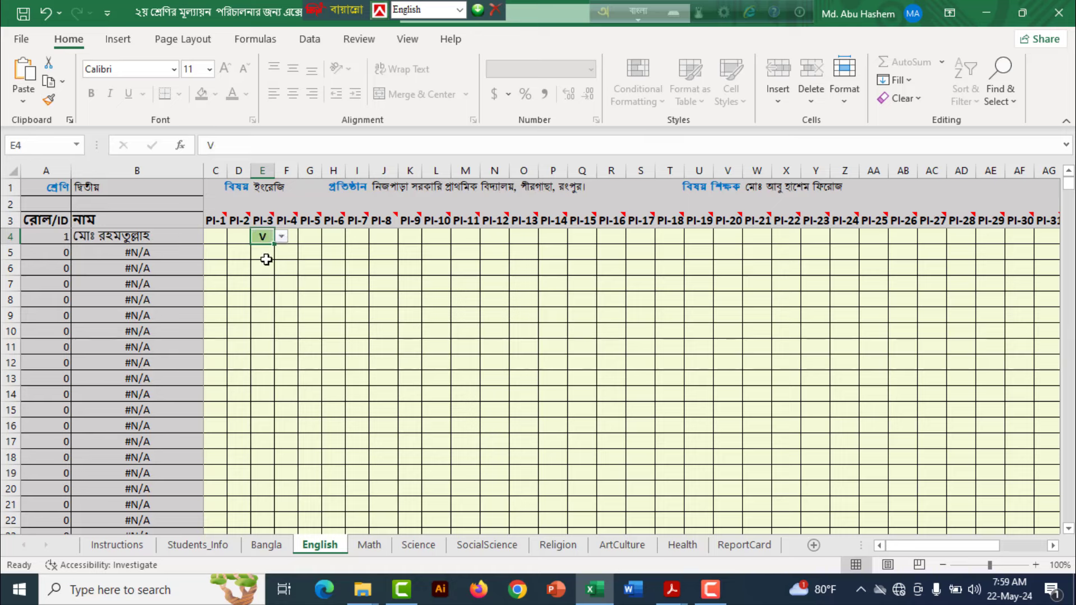
pyautogui.click(282, 237)
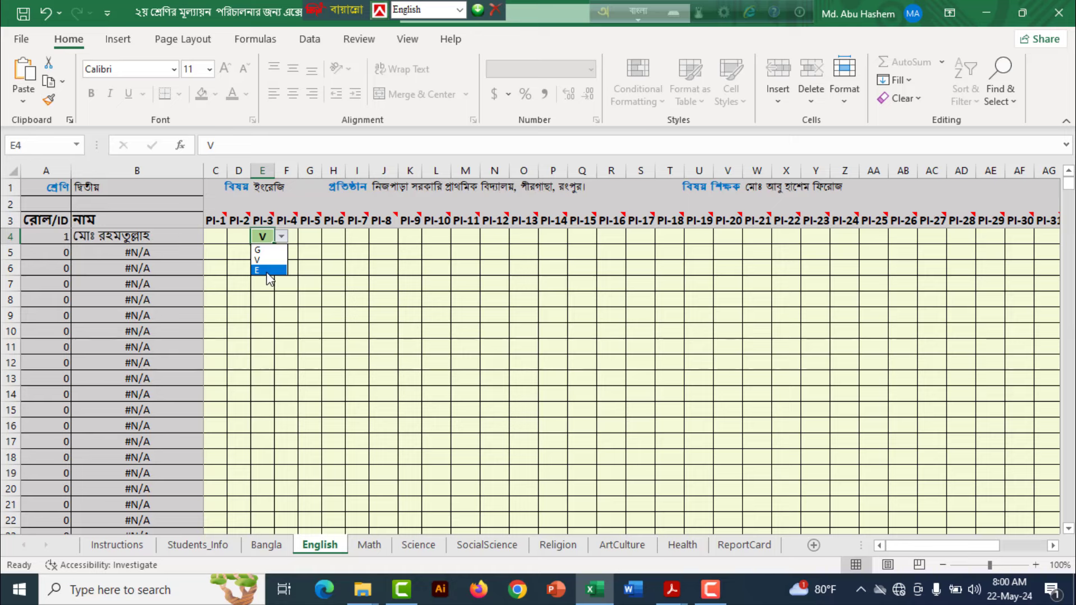
pyautogui.click(267, 271)
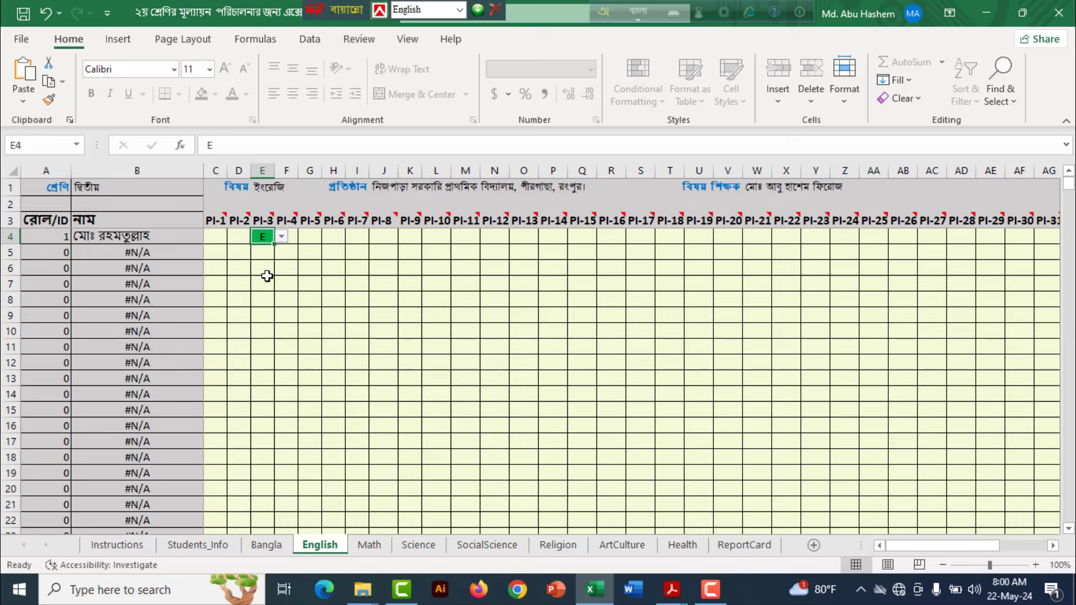
pyautogui.click(282, 238)
pyautogui.click(280, 236)
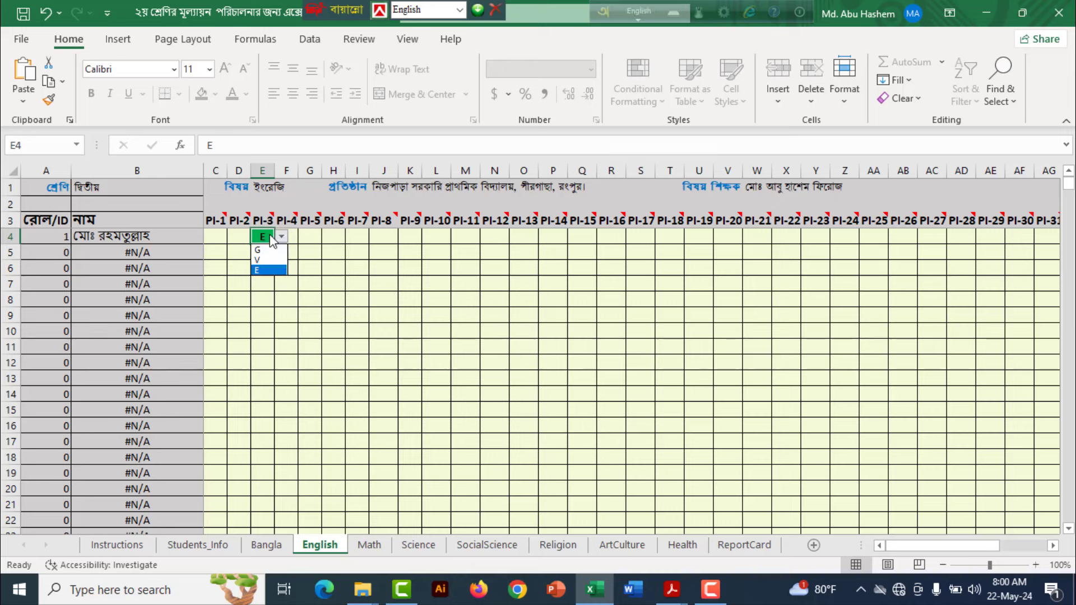
pyautogui.click(272, 241)
# Type G, V and then E directly into E4, leaving it at E
pyautogui.write('G')
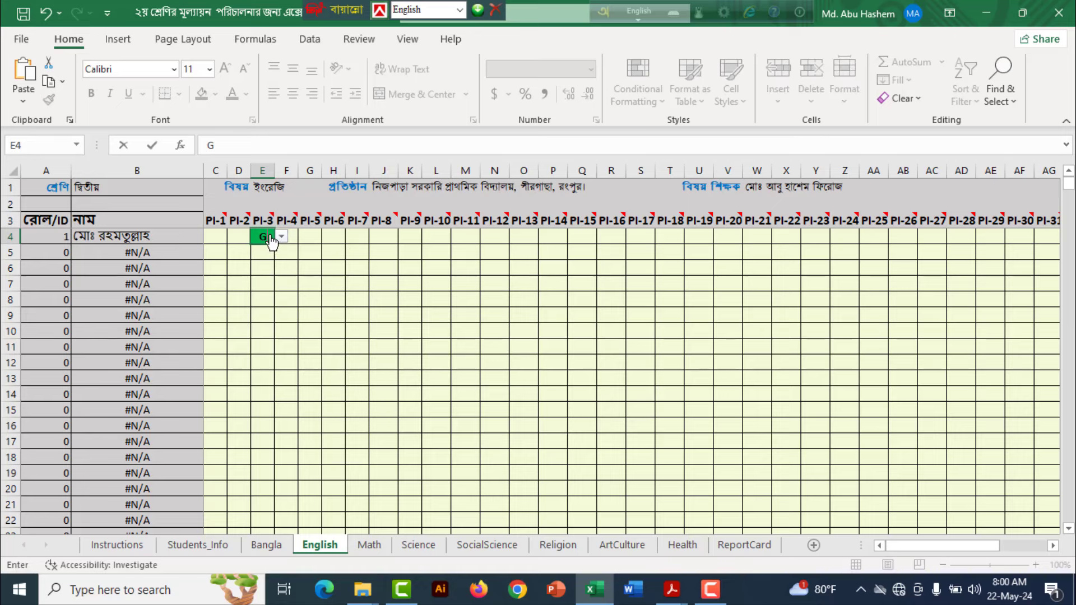
pyautogui.click(256, 252)
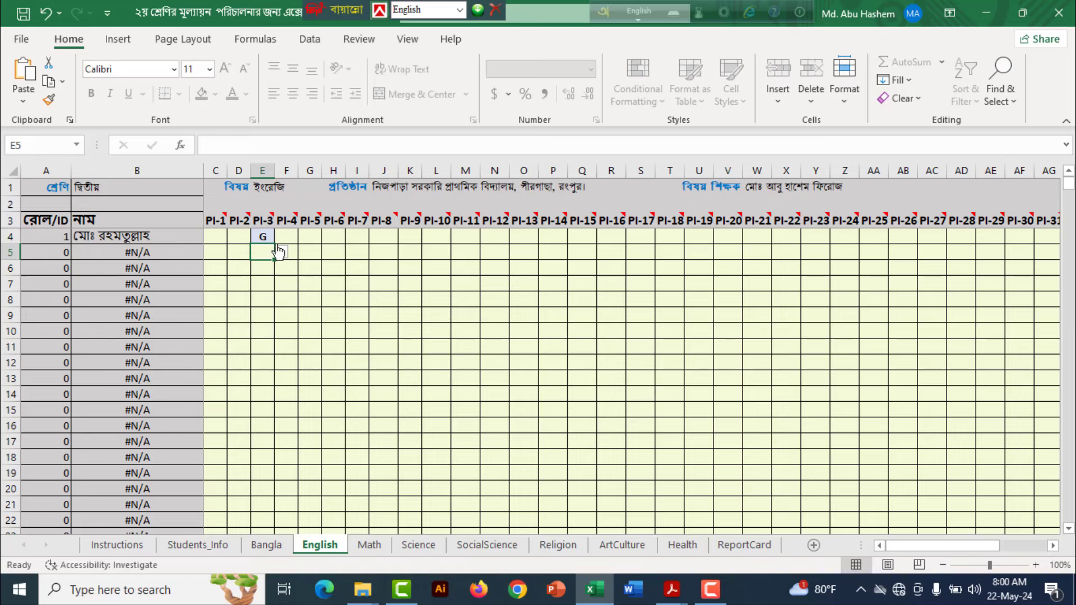
pyautogui.click(260, 235)
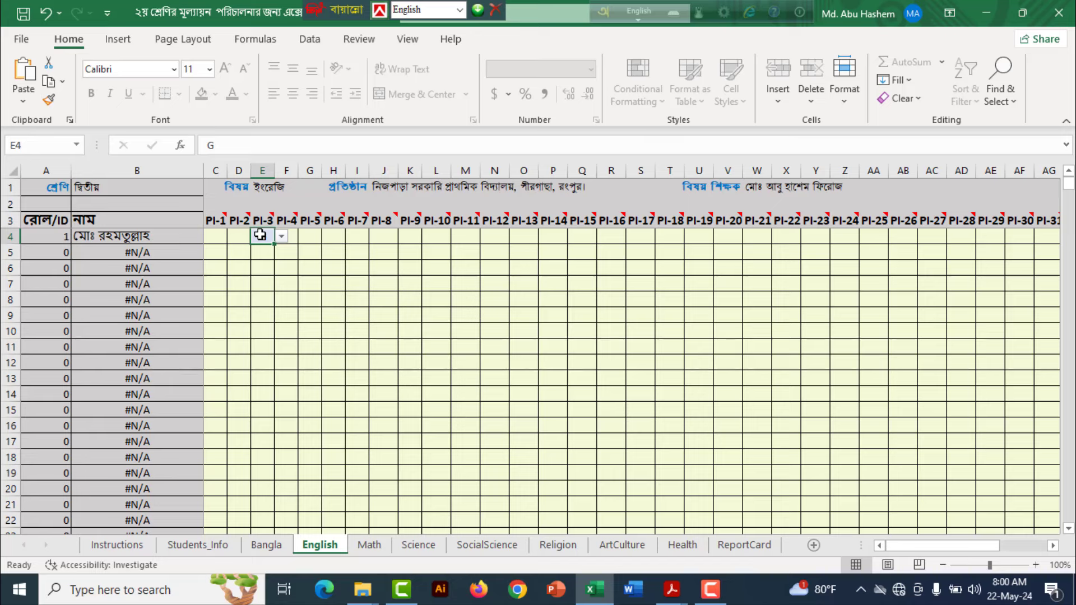
pyautogui.write('V')
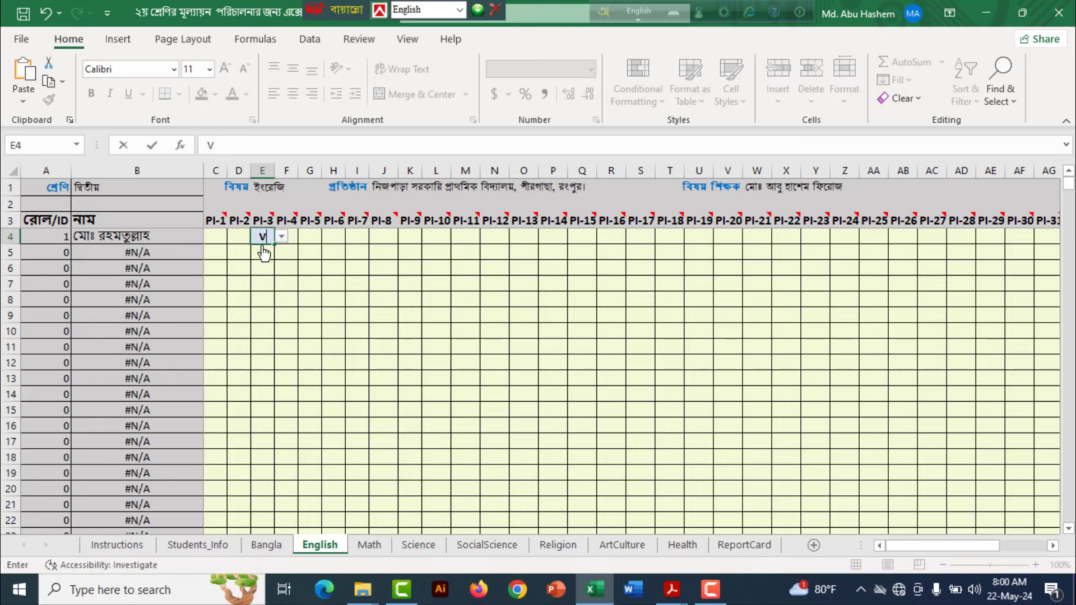
pyautogui.click(263, 250)
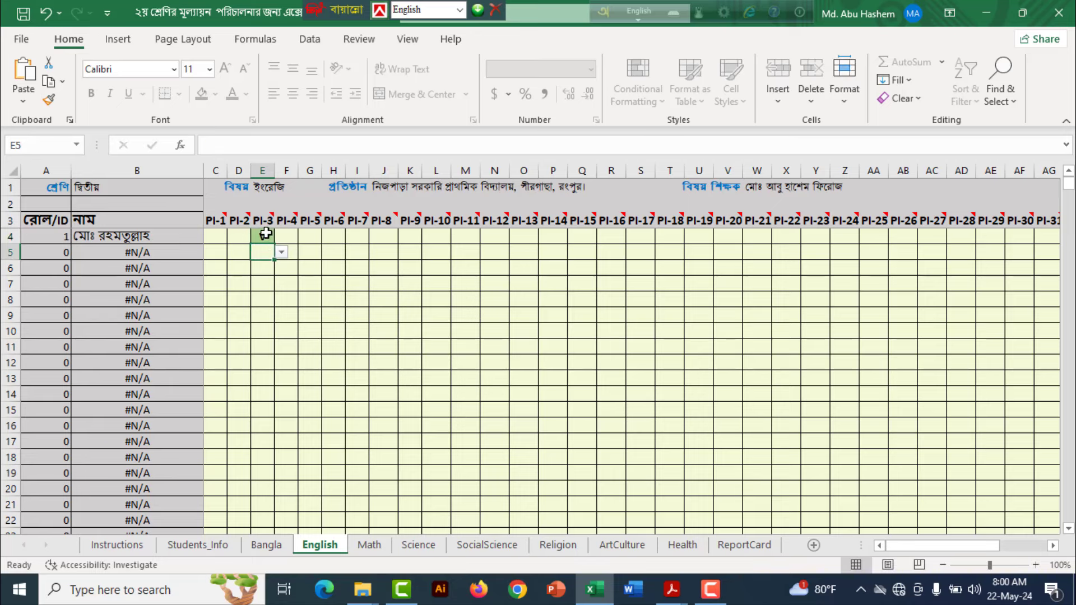
pyautogui.click(266, 234)
pyautogui.write('E')
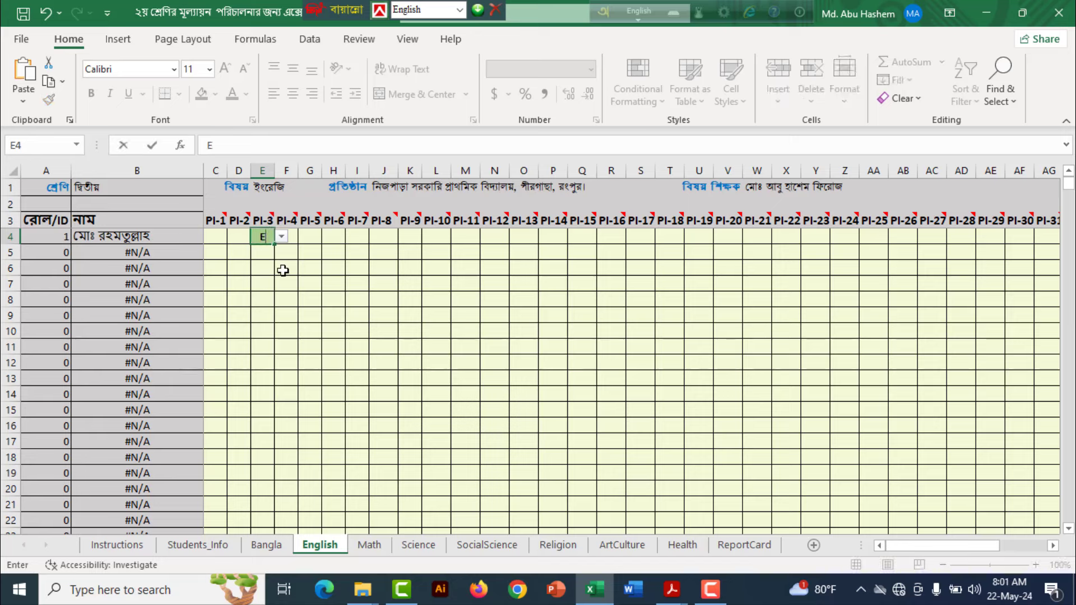
pyautogui.click(262, 238)
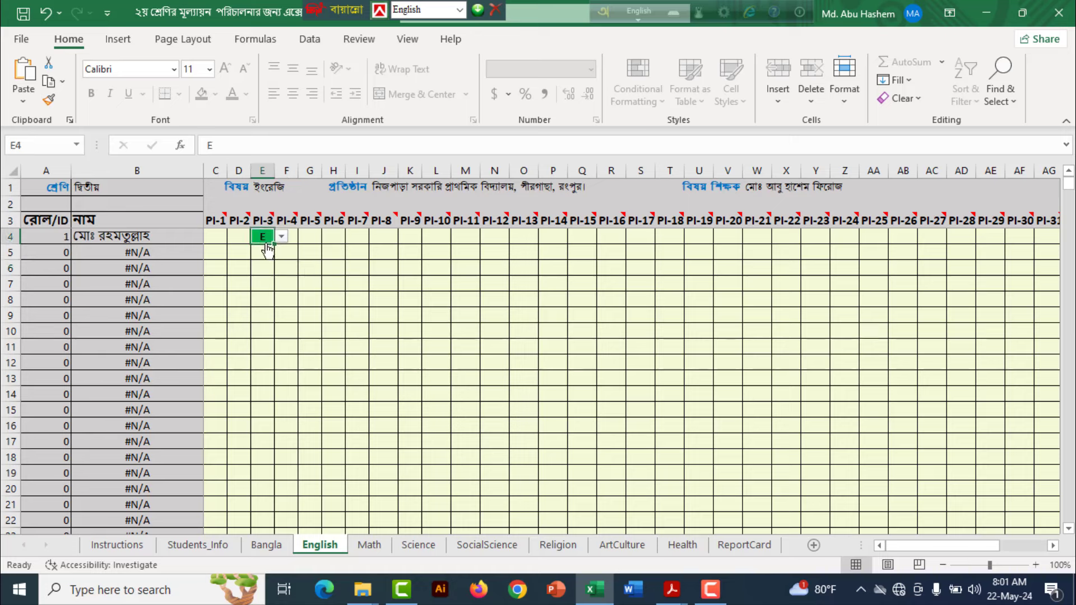
# Test validation by entering H in E4, cancel the error, then bring up the PI table PDF
pyautogui.write('H')
pyautogui.press('Return')
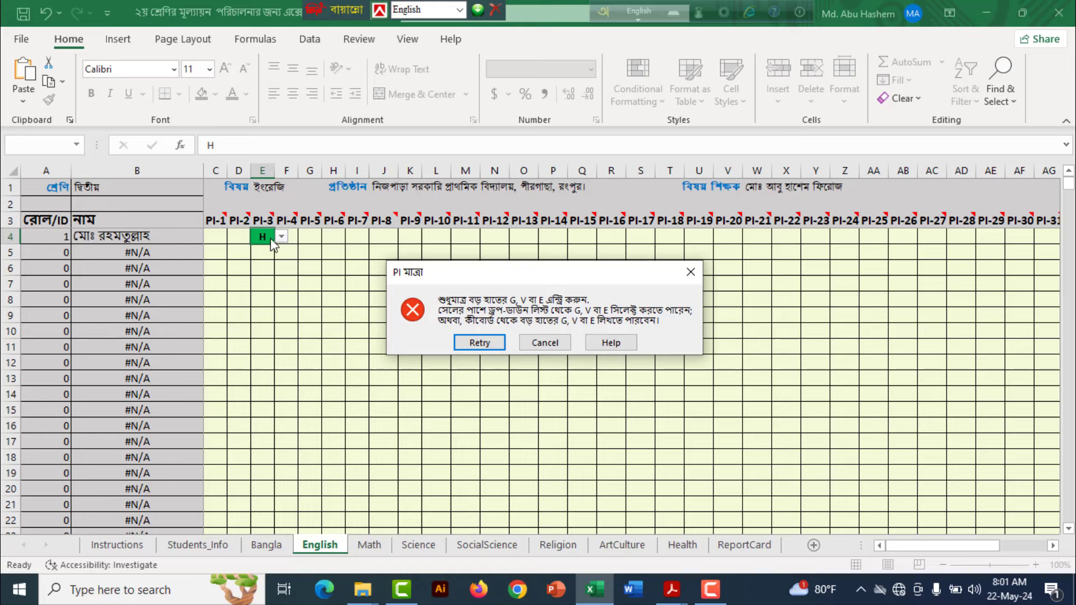
pyautogui.click(690, 272)
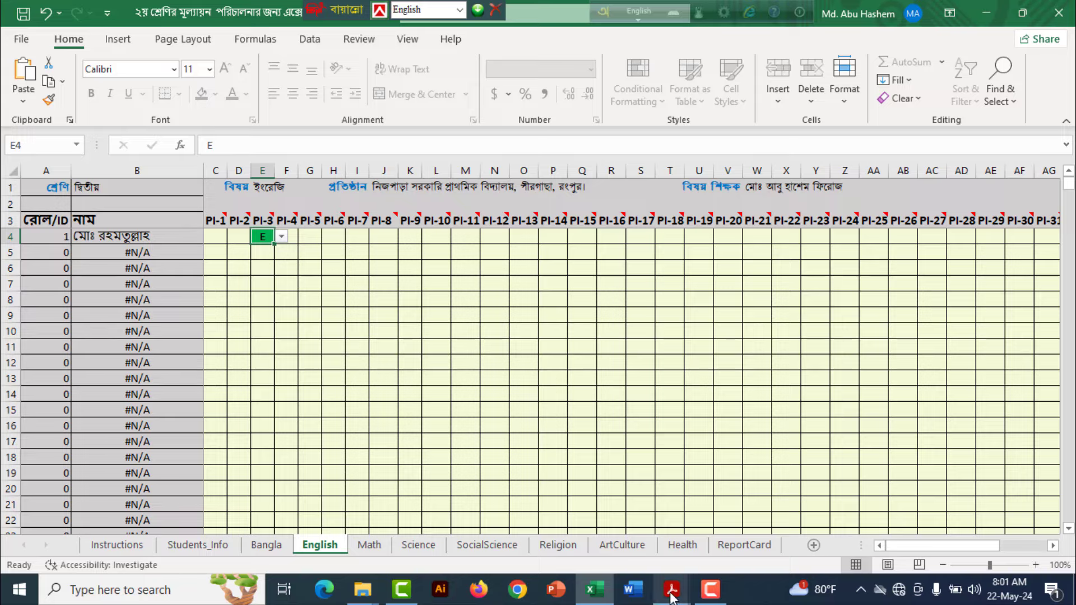
pyautogui.moveTo(671, 590)
pyautogui.click(782, 539)
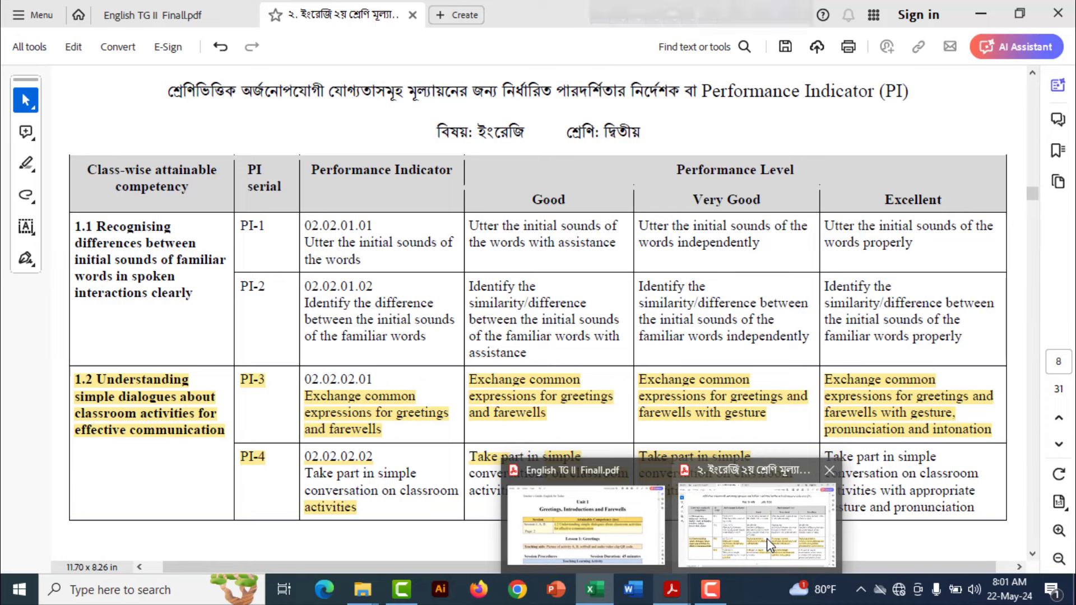
# Check Unit 1's greetings page in English TG II Finall.pdf, then return to the Excel workbook
pyautogui.click(560, 527)
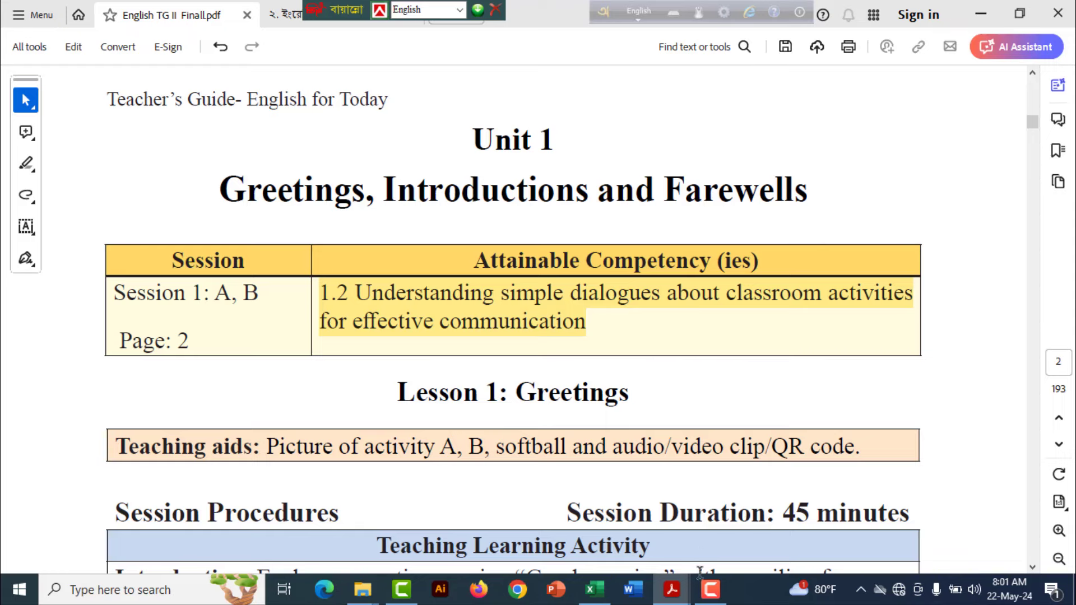
pyautogui.click(595, 592)
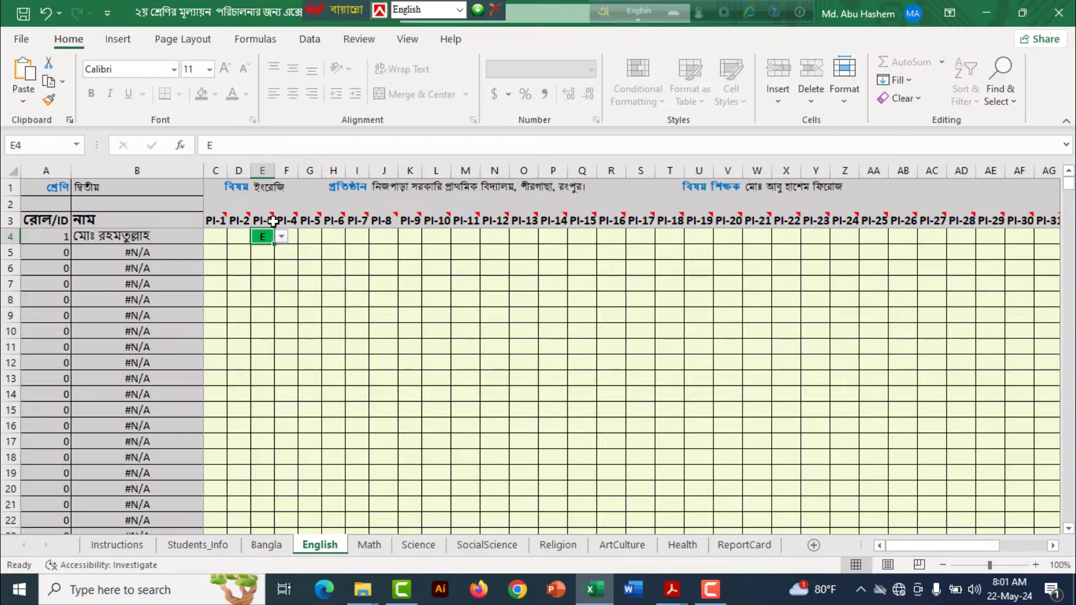
# Try G, then V, and settle on G as roll 1's PI-3 rating in cell E4
pyautogui.click(281, 237)
pyautogui.click(268, 250)
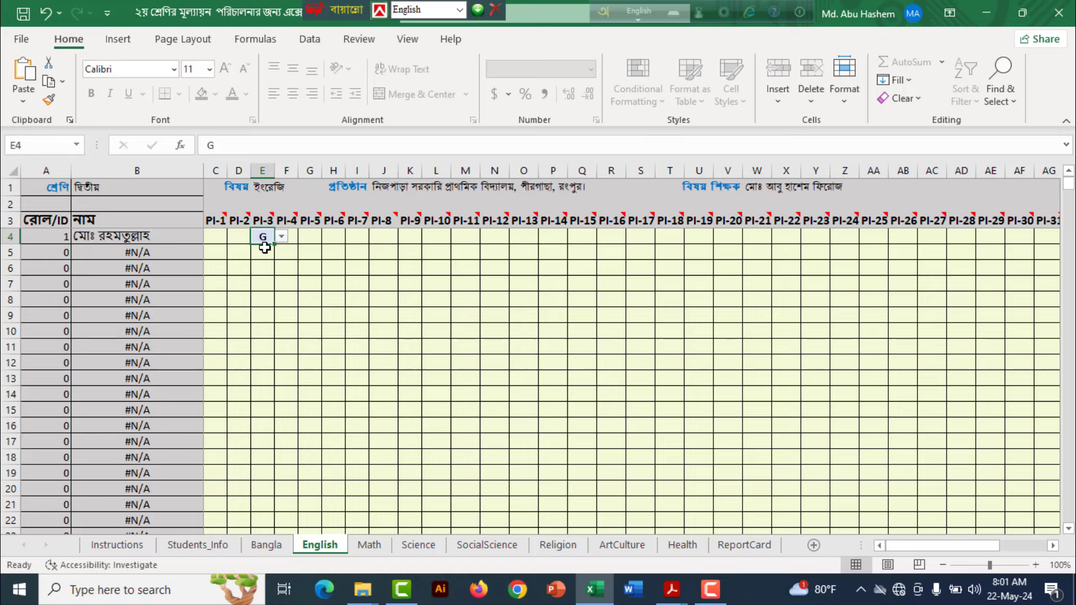
pyautogui.click(281, 237)
pyautogui.click(261, 260)
pyautogui.click(283, 238)
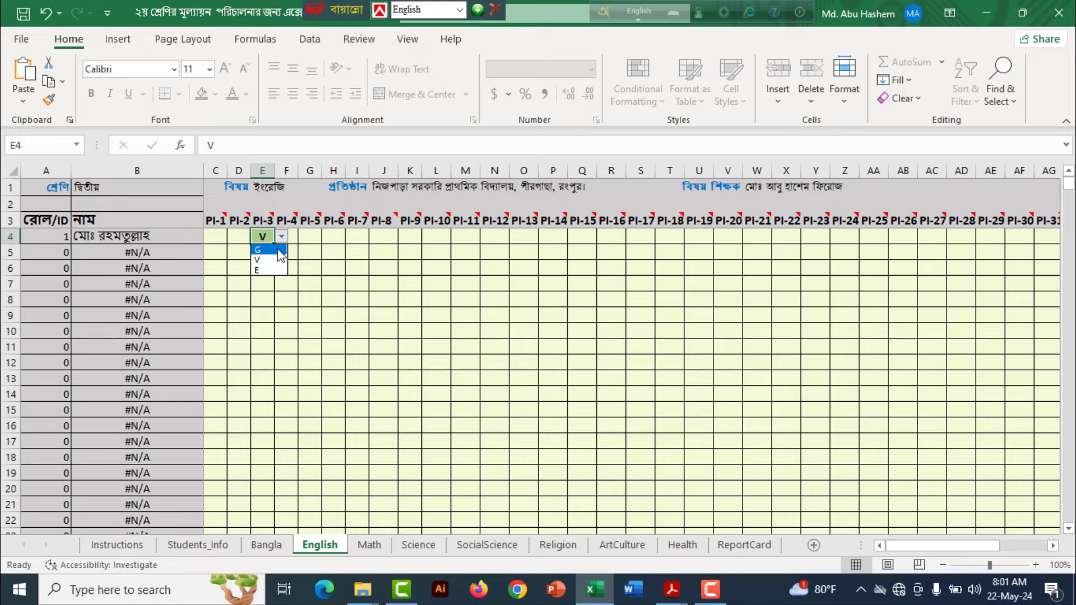
pyautogui.click(281, 255)
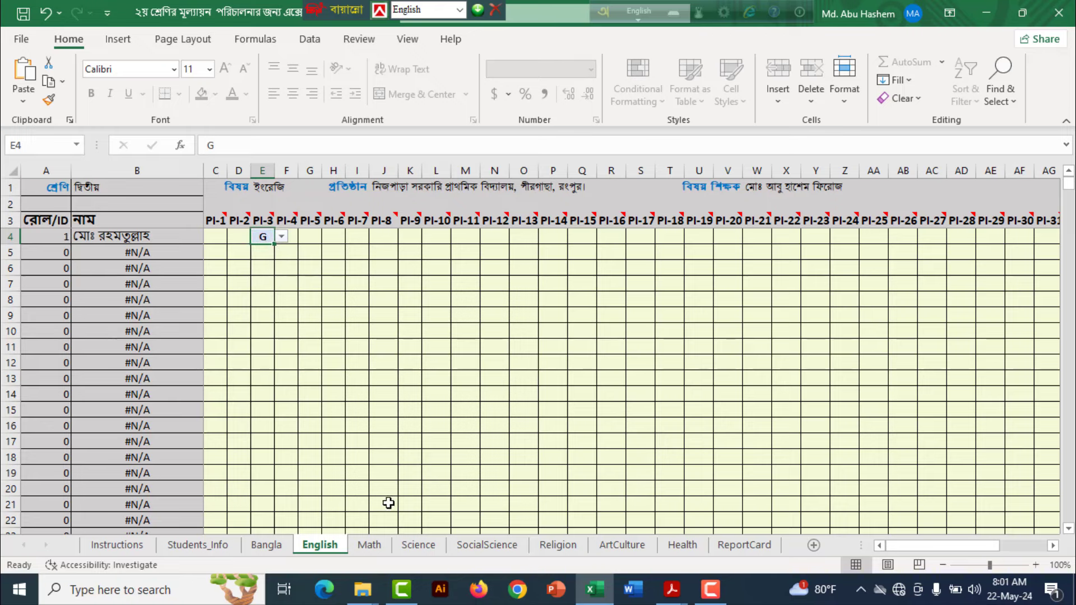
# On the ReportCard sheet, pick roll number ১ from the U4 dropdown to generate the report card
pyautogui.click(760, 552)
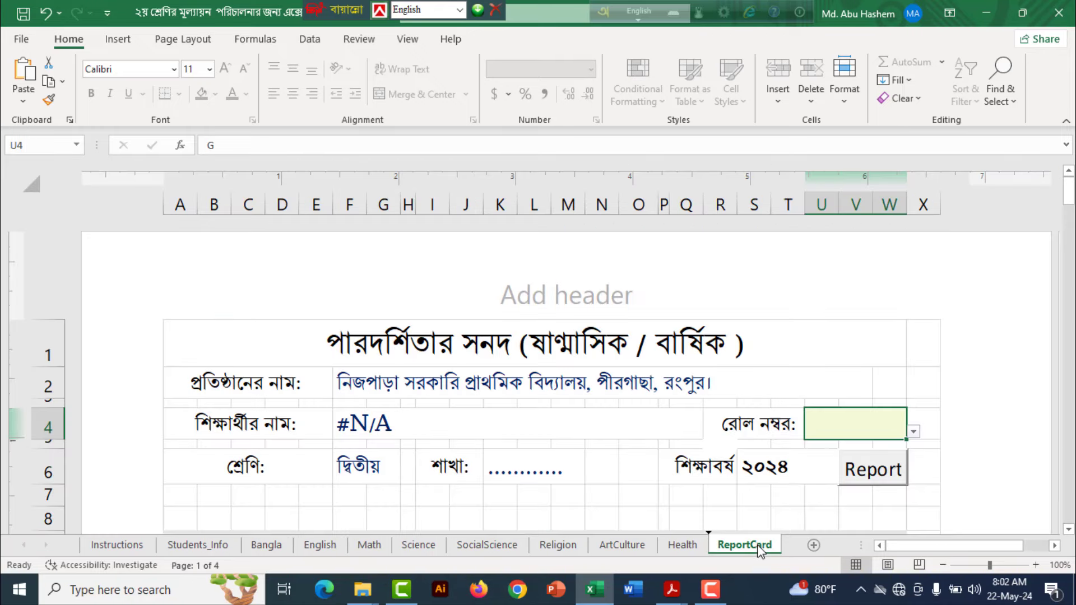
pyautogui.click(913, 432)
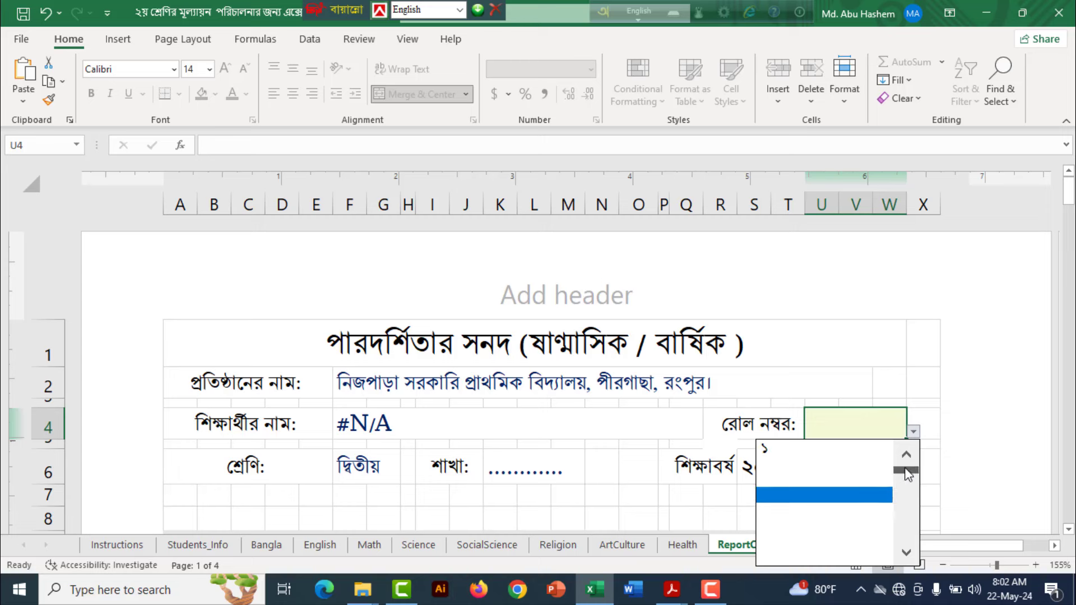
pyautogui.click(792, 448)
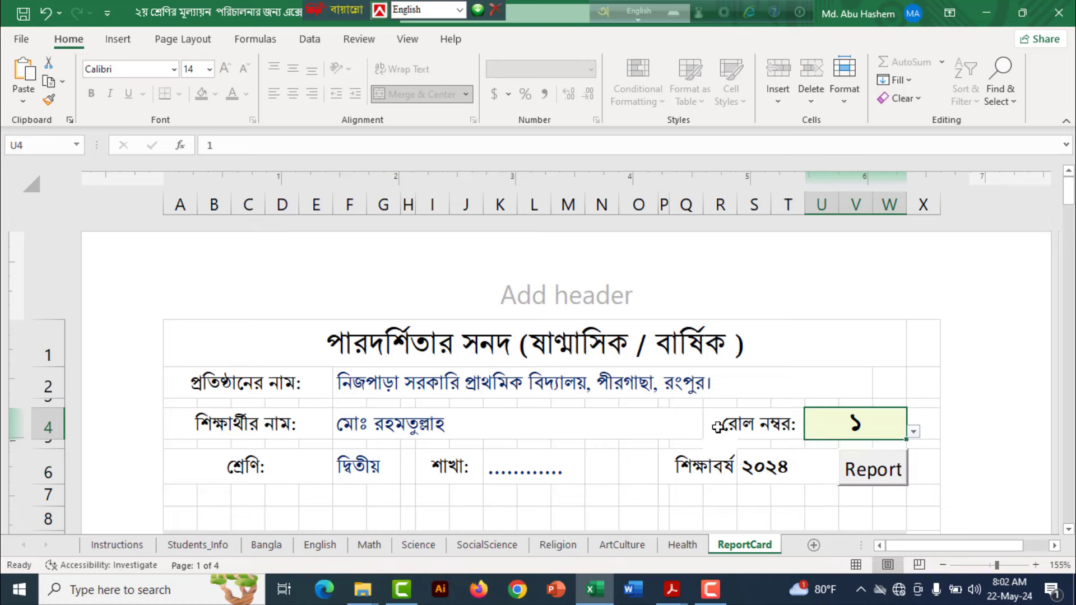
# Review the filled report card and open its four-page print preview
pyautogui.scroll(-1, 435, 353)
pyautogui.scroll(2, 429, 294)
pyautogui.scroll(-2, 602, 386)
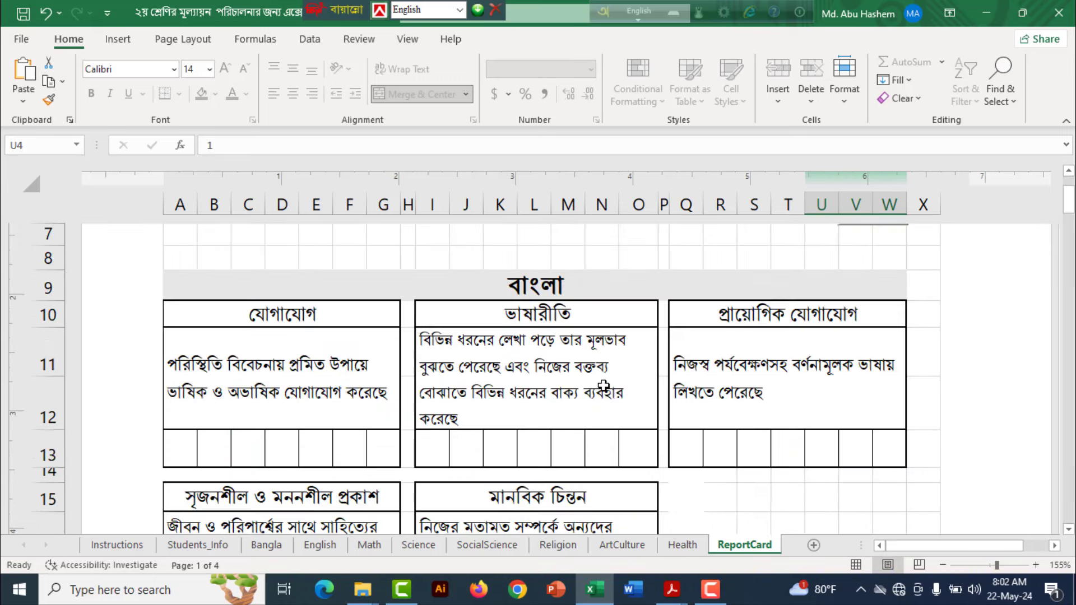
pyautogui.scroll(-2, 603, 386)
pyautogui.scroll(-2, 602, 386)
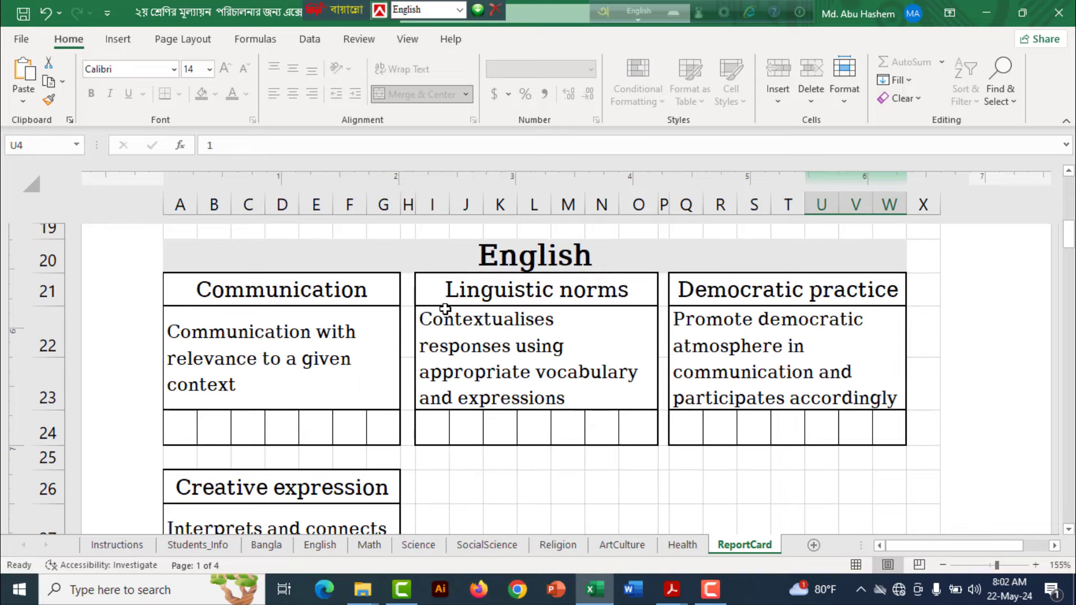
pyautogui.scroll(-1, 377, 380)
pyautogui.scroll(-2, 379, 379)
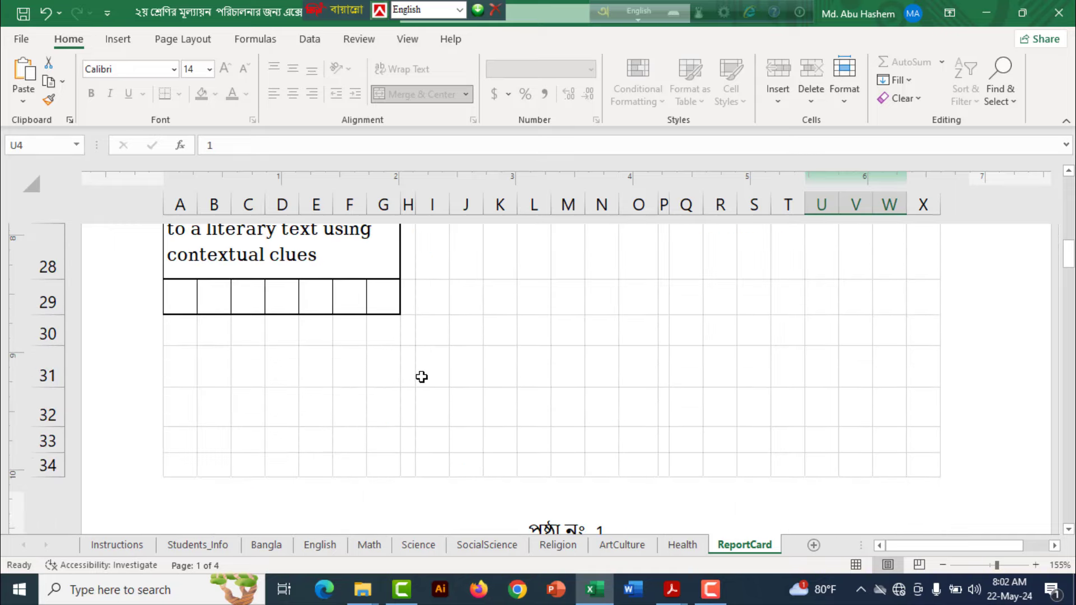
pyautogui.scroll(-1, 420, 377)
pyautogui.scroll(-3, 428, 379)
pyautogui.scroll(-2, 427, 381)
pyautogui.scroll(-1, 426, 381)
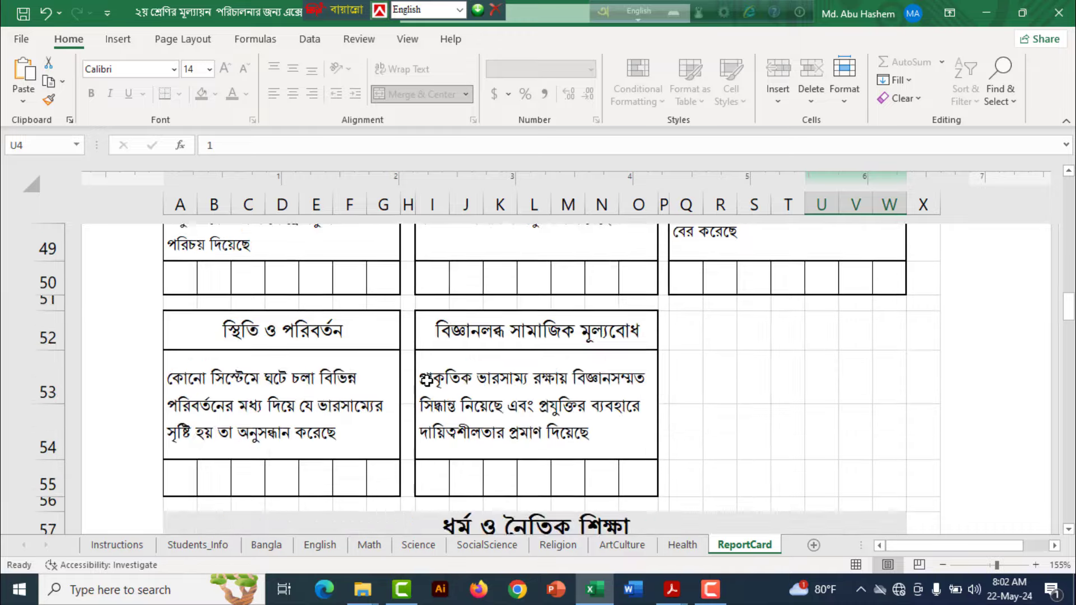
pyautogui.scroll(-3, 427, 381)
pyautogui.scroll(-2, 442, 377)
pyautogui.scroll(-3, 460, 375)
pyautogui.scroll(4, 459, 375)
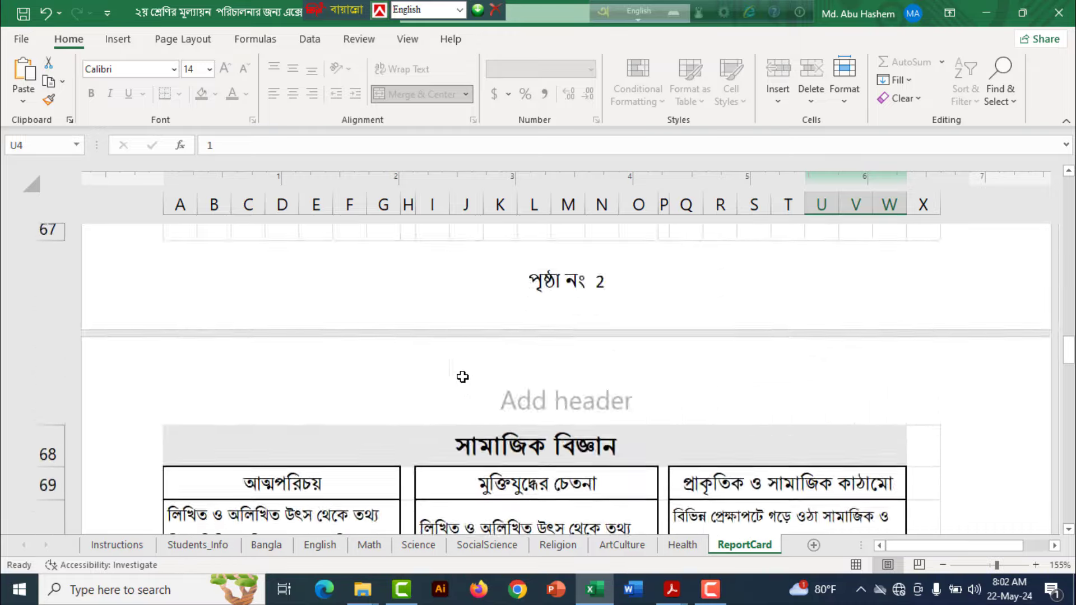
pyautogui.scroll(5, 461, 375)
pyautogui.scroll(10, 463, 377)
pyautogui.hotkey('ctrl', 'p')
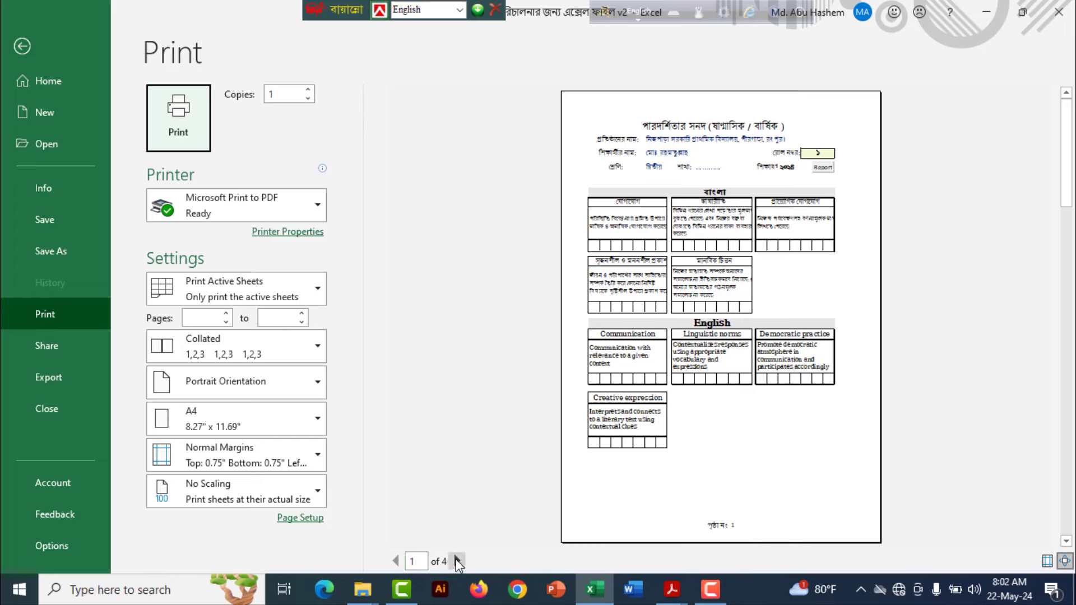
# Page through the report card preview to page 3, then leave Print back to the ReportCard sheet
pyautogui.click(457, 560)
pyautogui.click(457, 560)
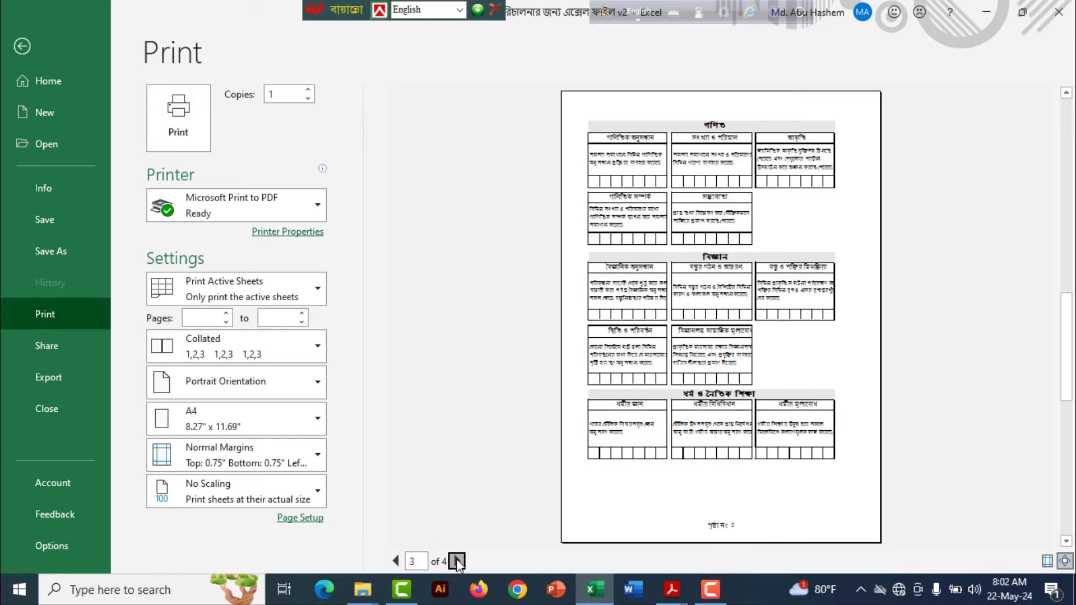
pyautogui.press('Escape')
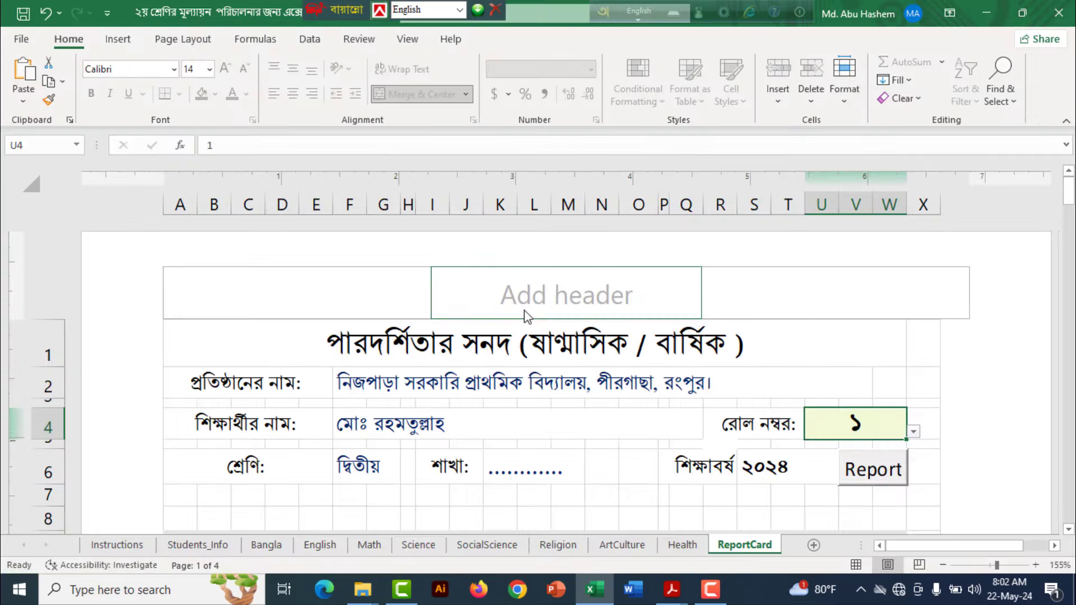